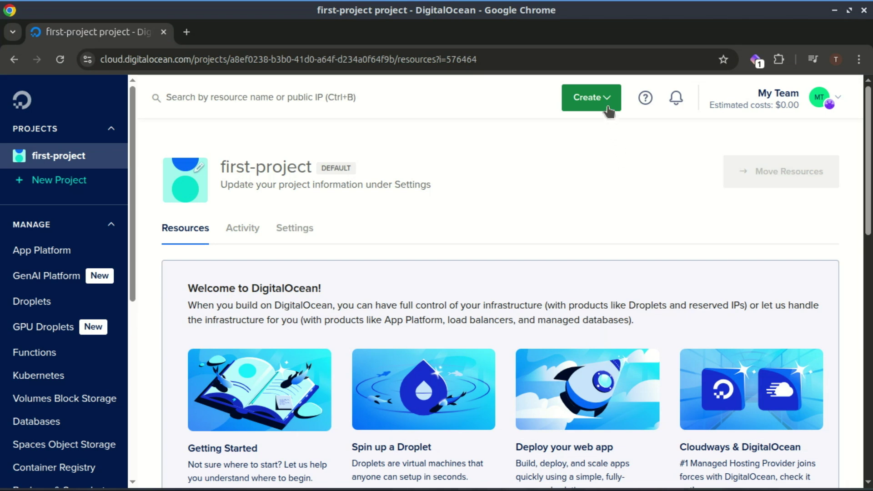
Start a new Droplet in the London region using the Ubuntu 24.04 (LTS) x64 image
click(591, 96)
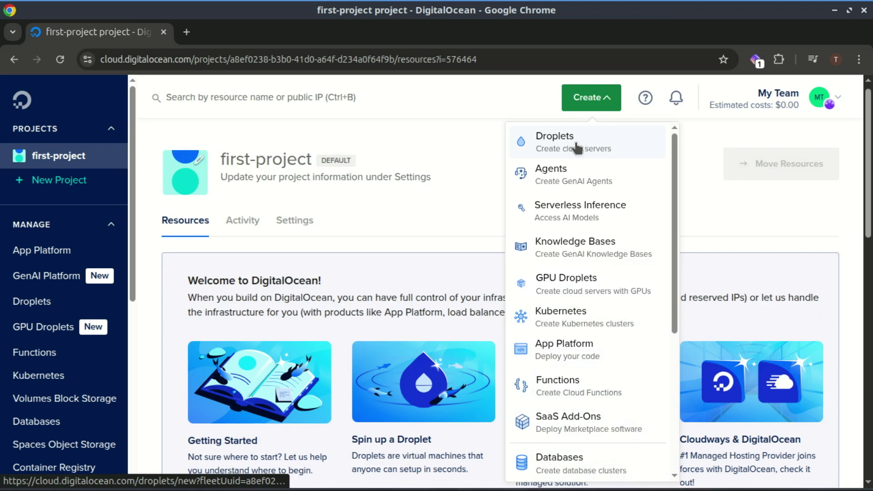
click(574, 140)
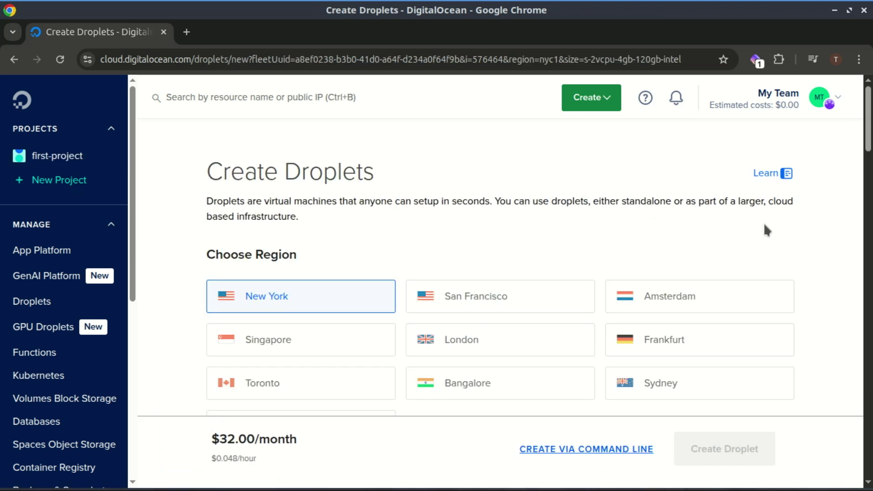
click(489, 340)
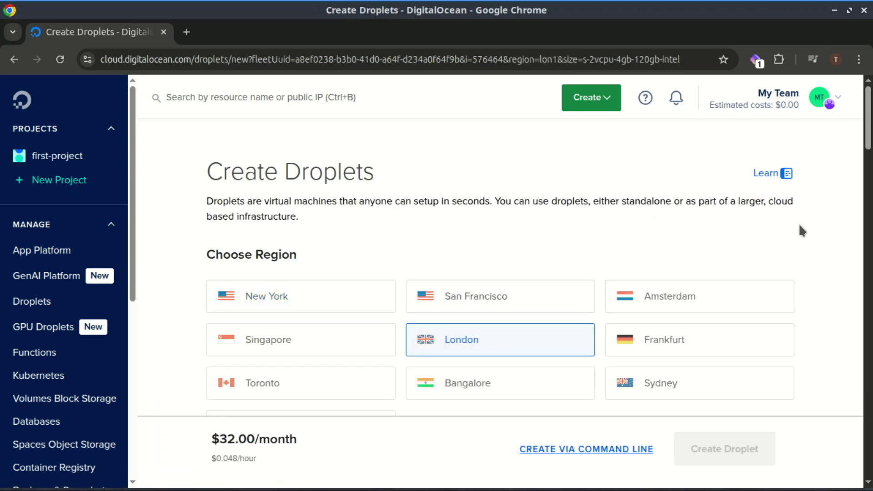
scroll(499, 307, down, 5)
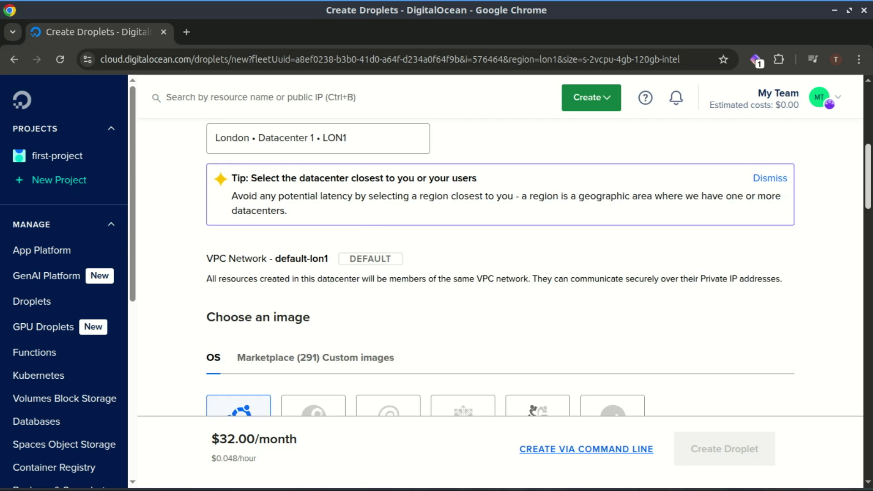
scroll(566, 198, down, 4)
scroll(567, 197, down, 2)
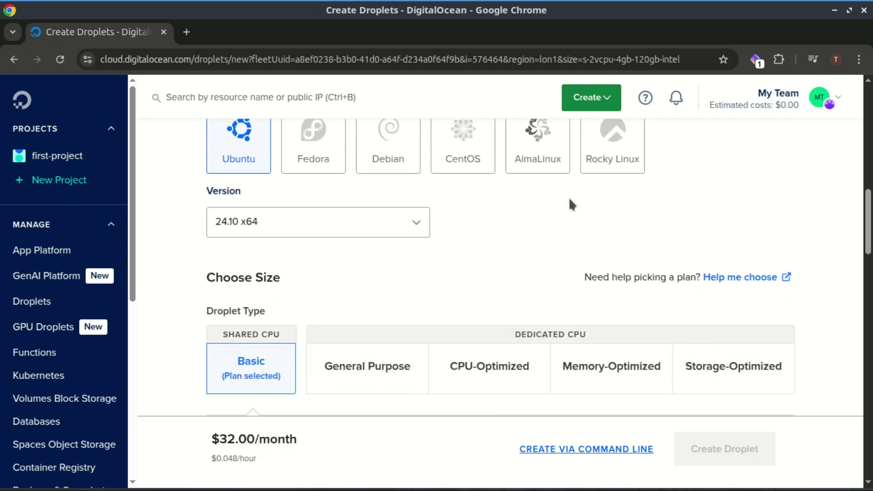
click(417, 221)
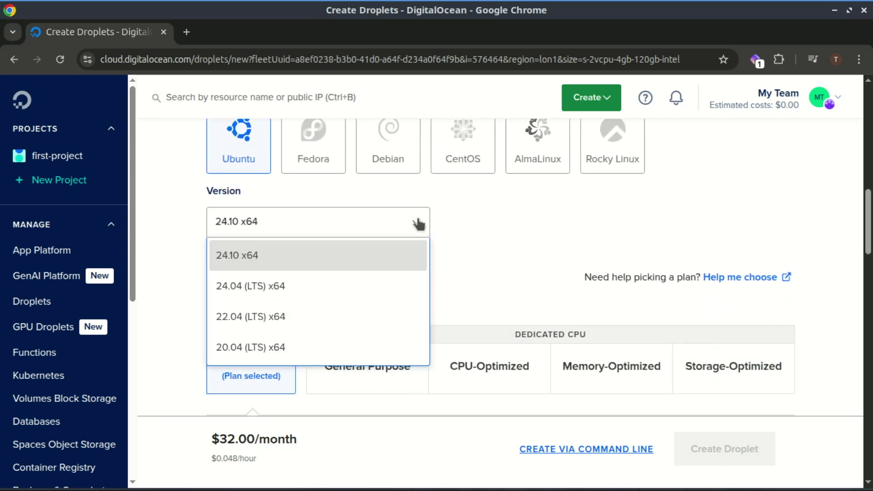
click(374, 293)
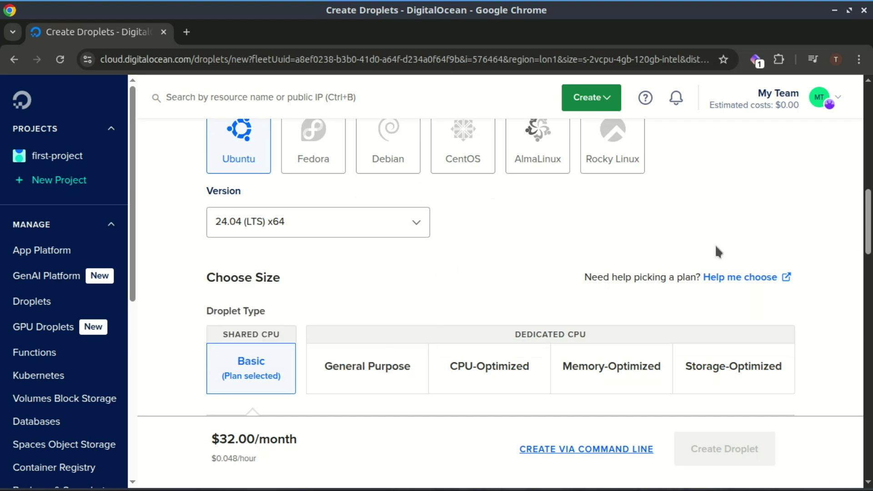
scroll(469, 259, down, 3)
scroll(468, 260, down, 2)
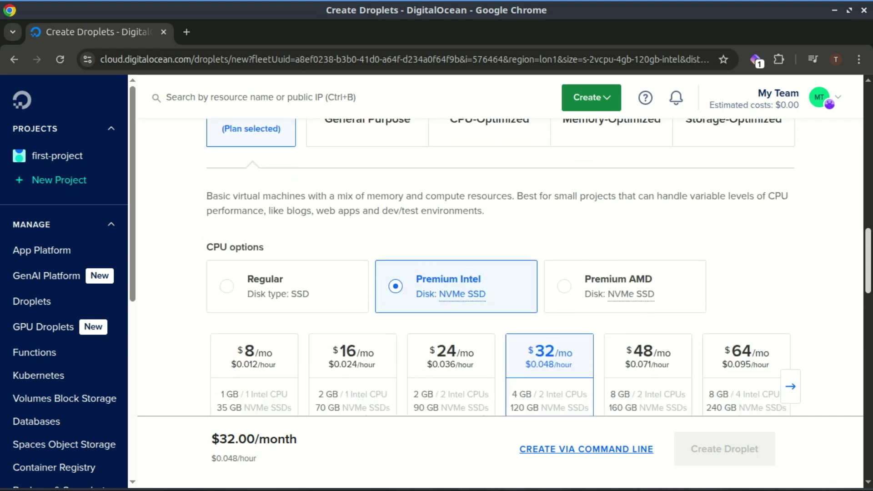
scroll(469, 260, down, 2)
scroll(468, 259, down, 2)
scroll(469, 260, down, 2)
scroll(468, 260, down, 2)
scroll(468, 260, down, 2)
scroll(469, 260, down, 2)
scroll(469, 260, down, 2)
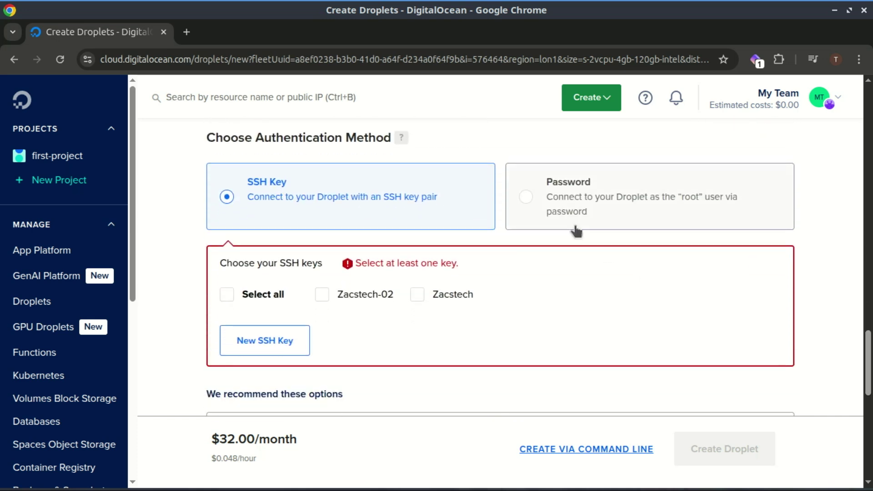
Choose root password authentication and fill in the saved root password
click(539, 205)
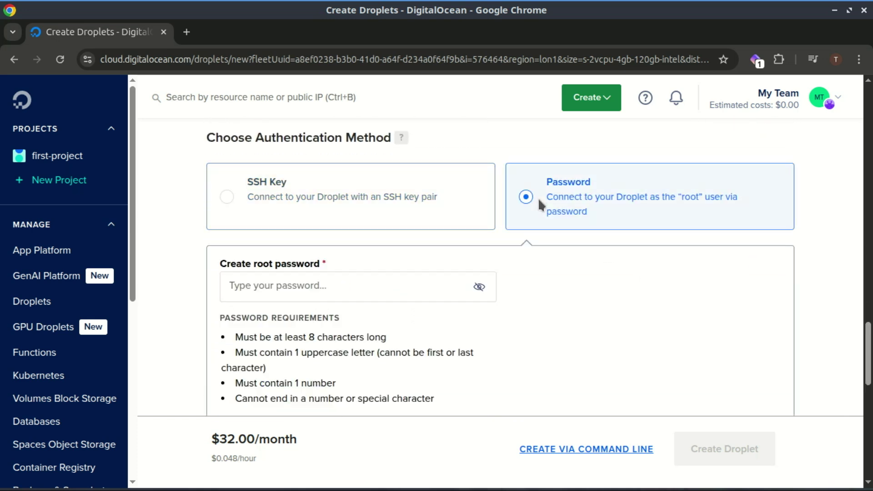
click(341, 286)
click(341, 321)
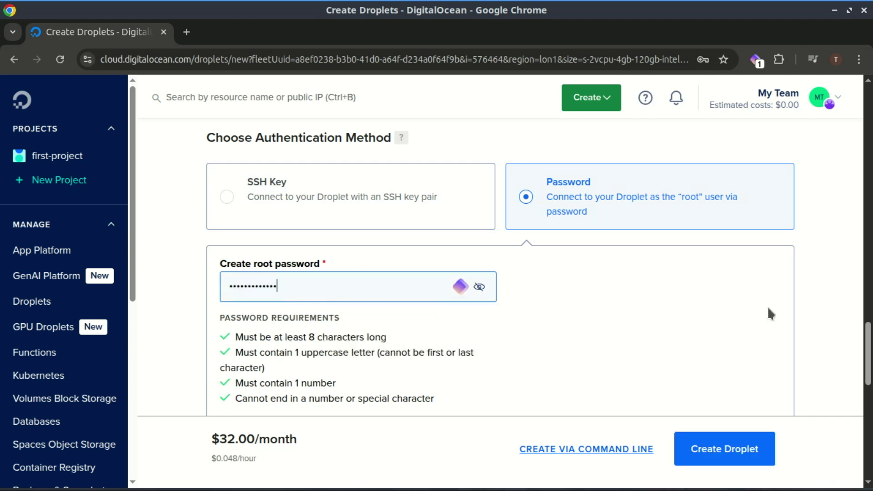
scroll(829, 335, down, 5)
scroll(829, 334, down, 8)
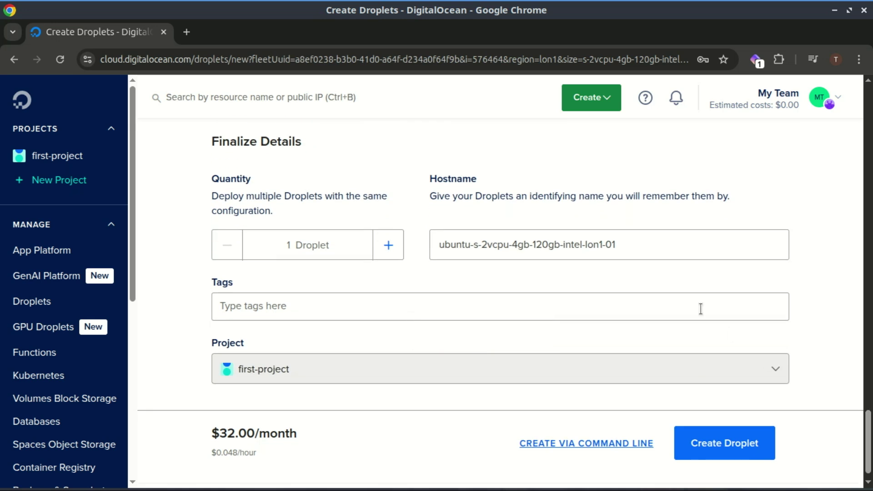
Set hostname to zacstech, create the Droplet, and copy its IP 138.68.144.149
drag(618, 244, 422, 245)
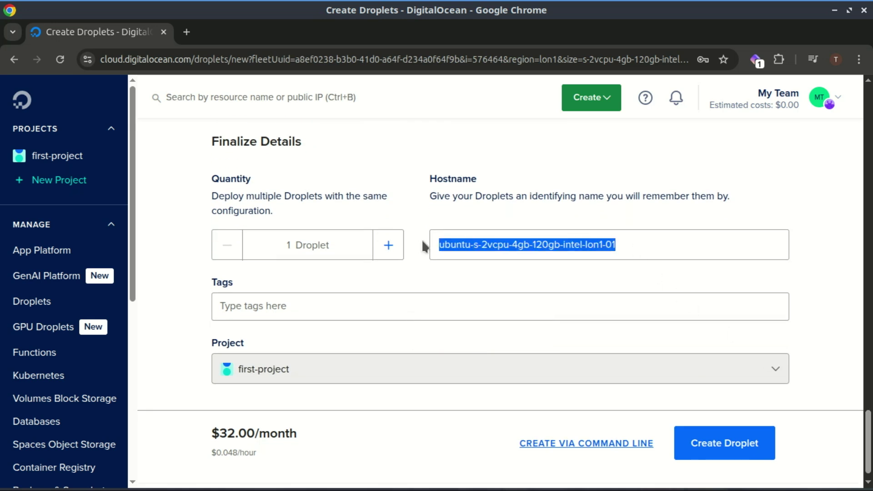
text(zacstech)
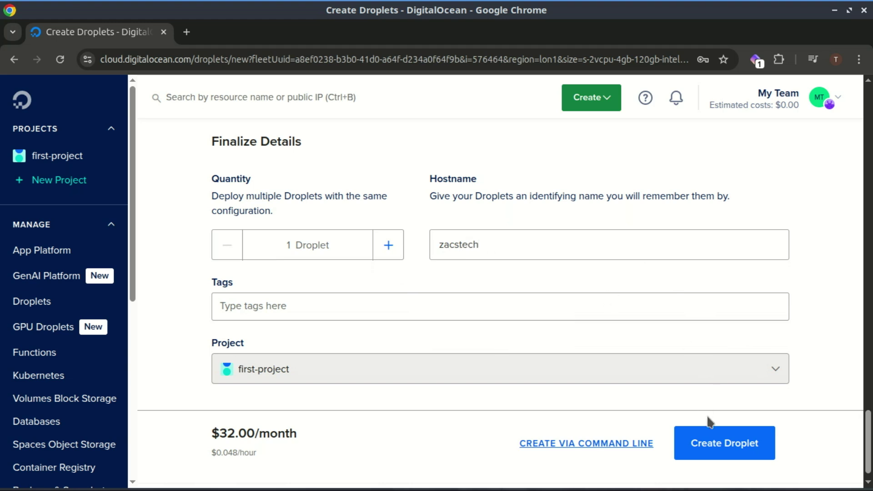
click(720, 443)
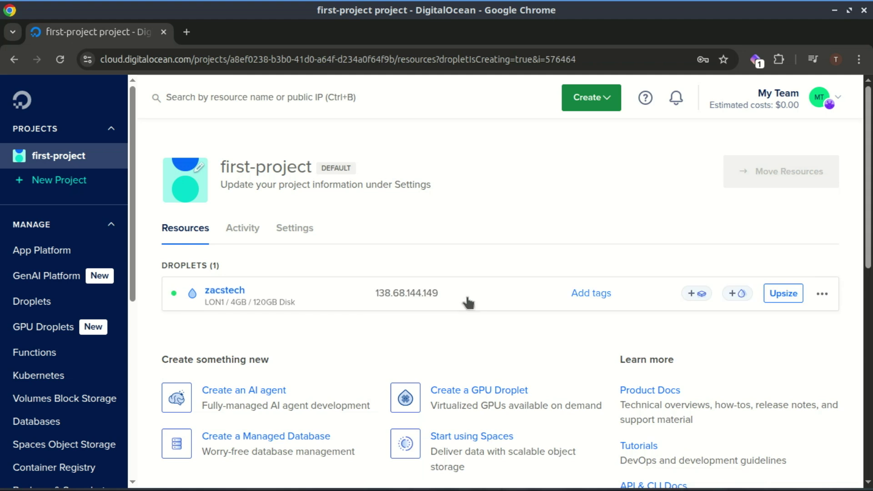
click(449, 294)
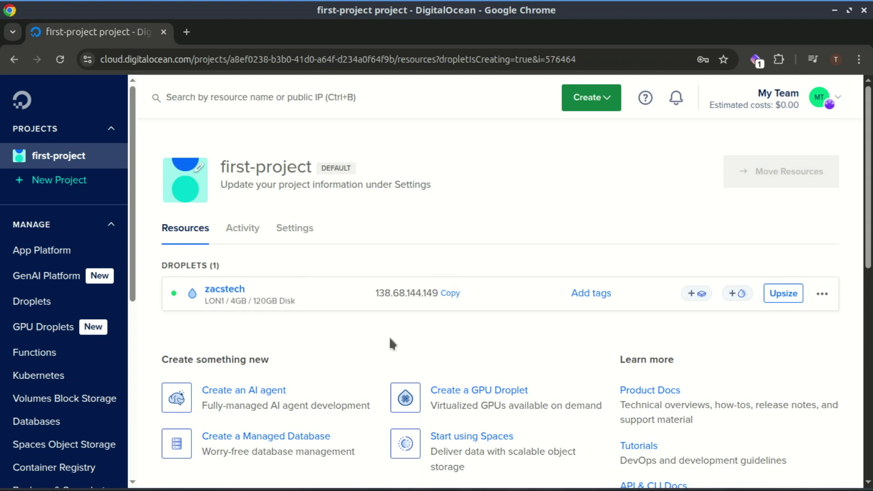
key(alt+Tab)
text(ssh )
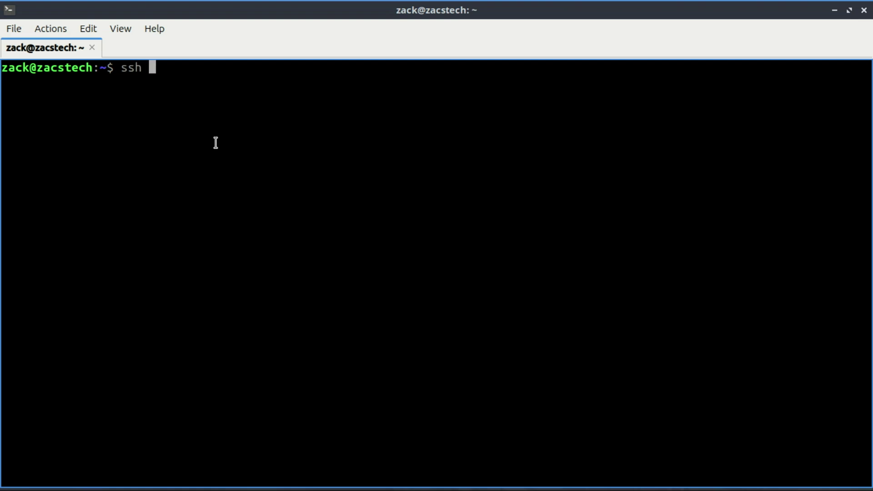
text(root)
text(@)
right_click(211, 86)
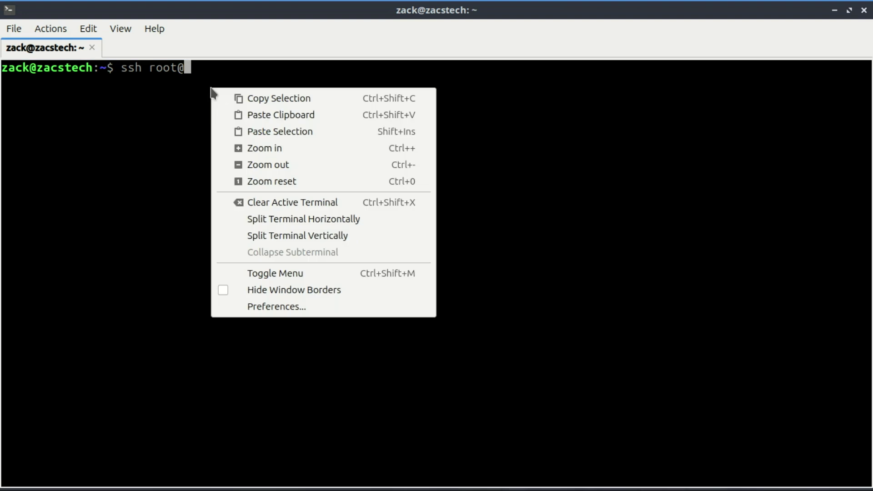
click(270, 115)
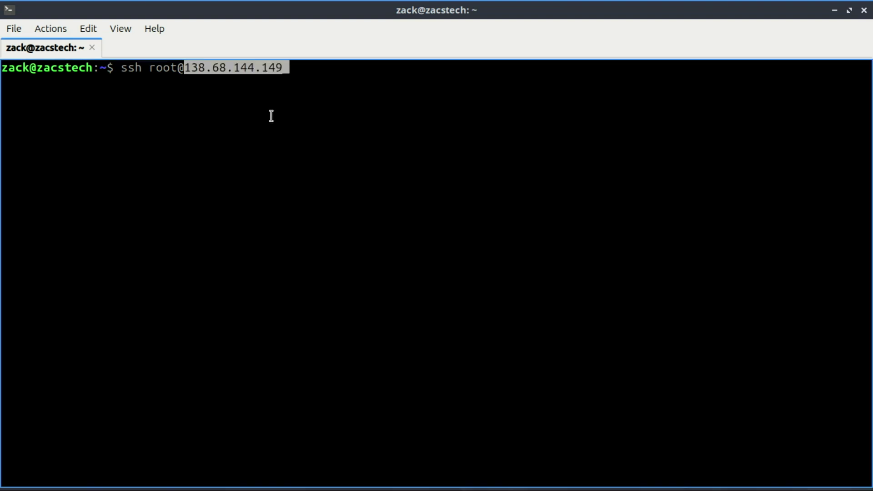
key(Return)
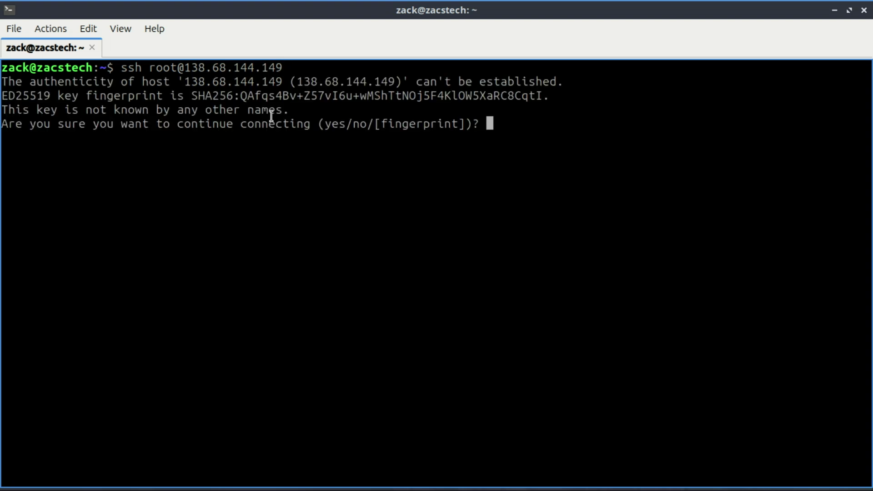
text(yes)
key(Return)
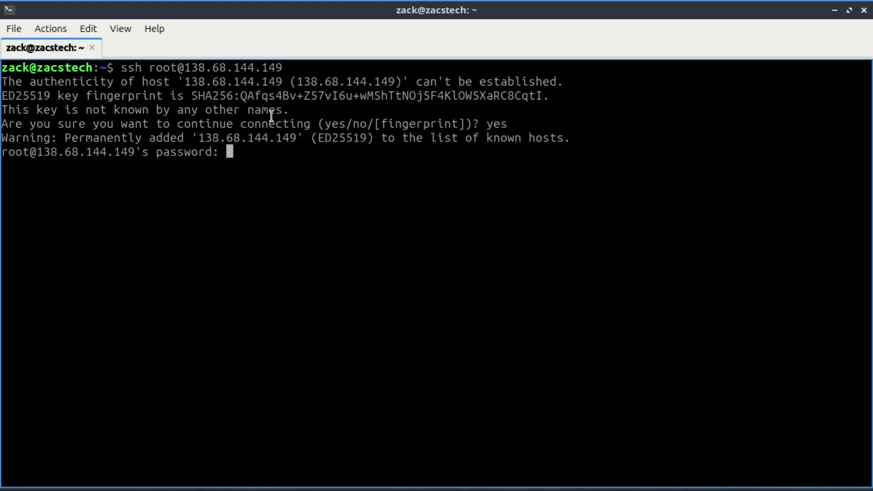
key(Return)
key(ctrl+l)
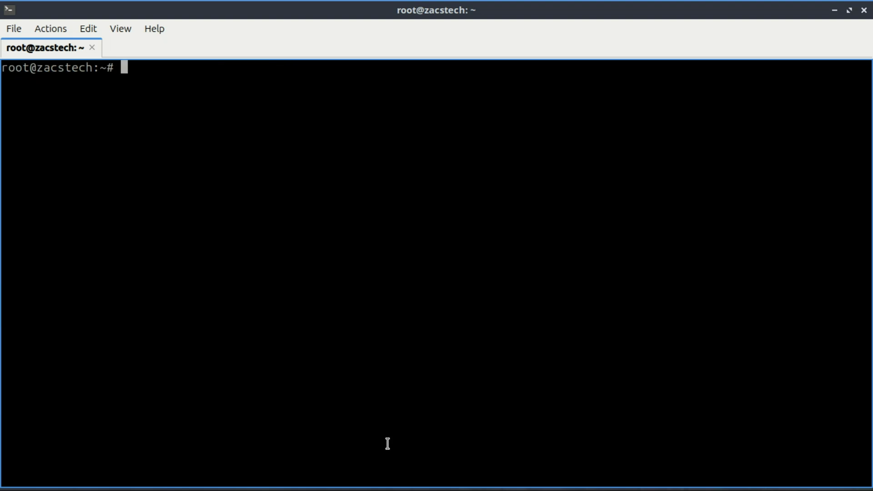
text(sudo apt update)
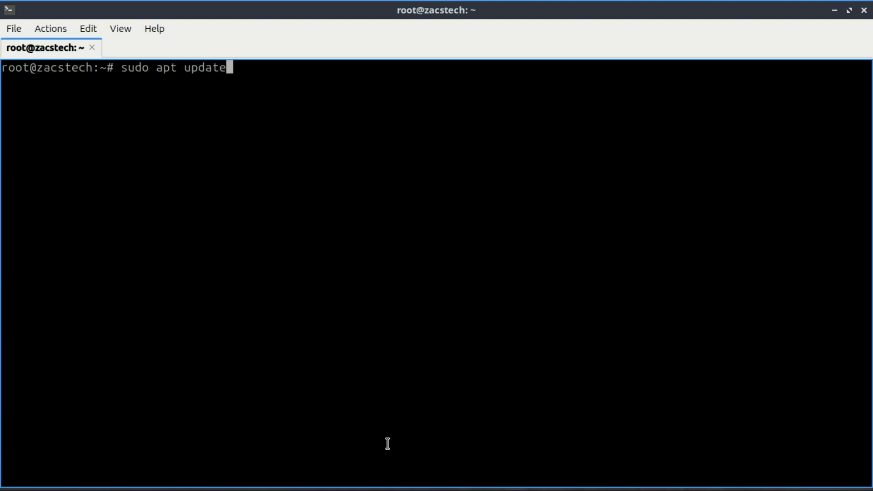
Refresh the package lists and upgrade all 204 outdated packages, confirming with y
key(Return)
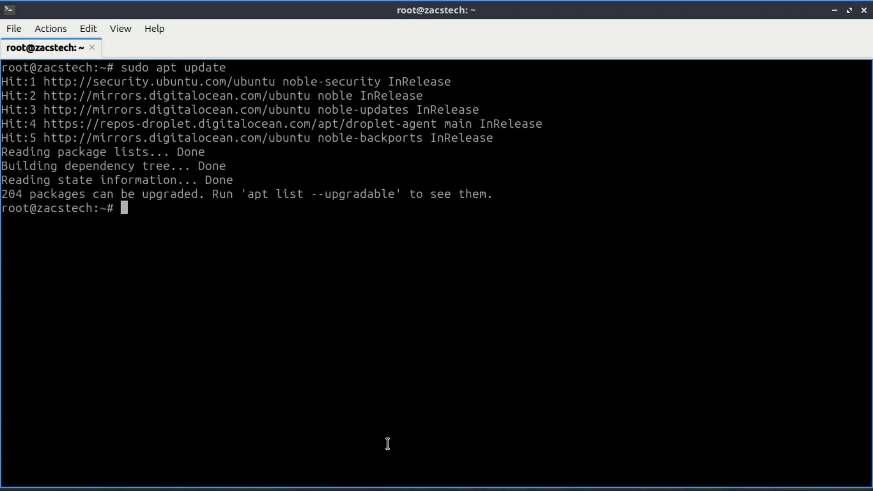
text(sudo apt)
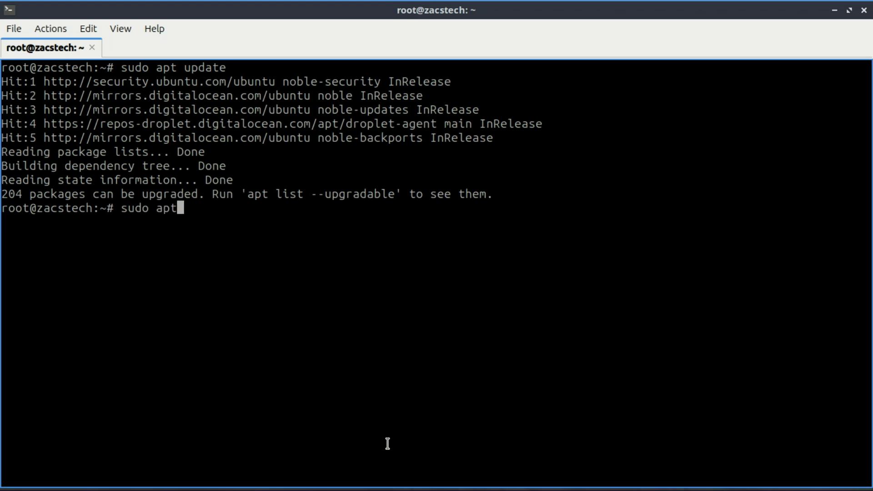
text( upgrade)
key(Return)
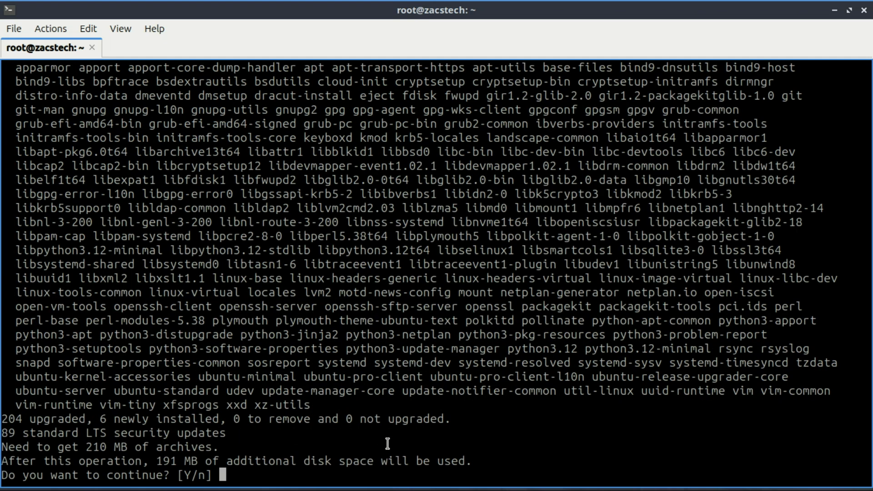
text(y)
key(Return)
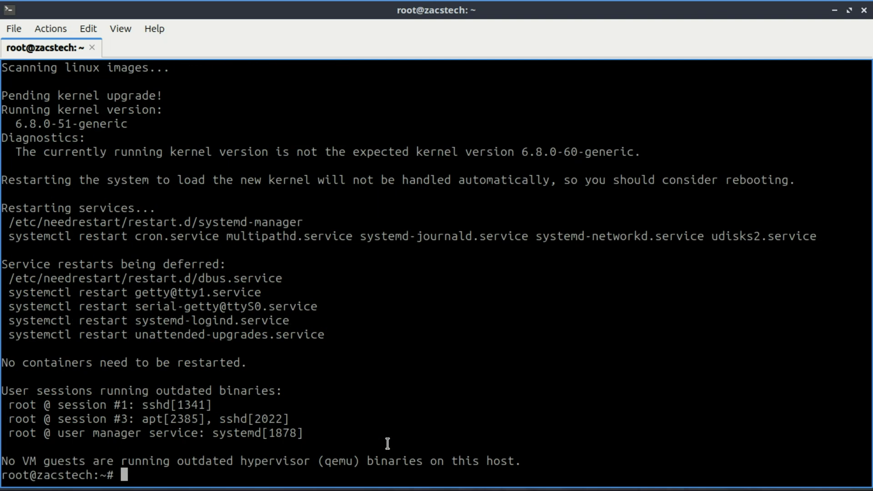
text(clear)
Verify Ubuntu 24.04.2 LTS with lsb_release -a, then install PHP 8.3 with bcmath, curl, gd, mbstring, mysql, zip and other extensions
key(Return)
key(ctrl+shift+v)
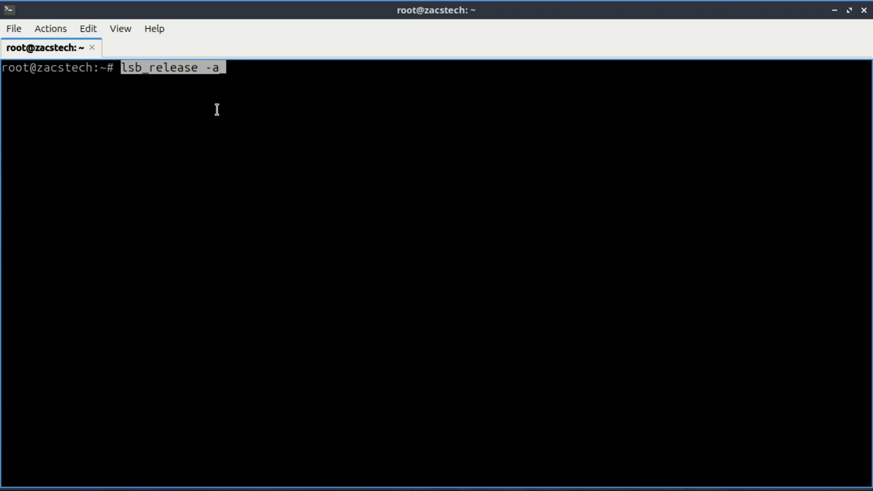
click(216, 109)
key(Return)
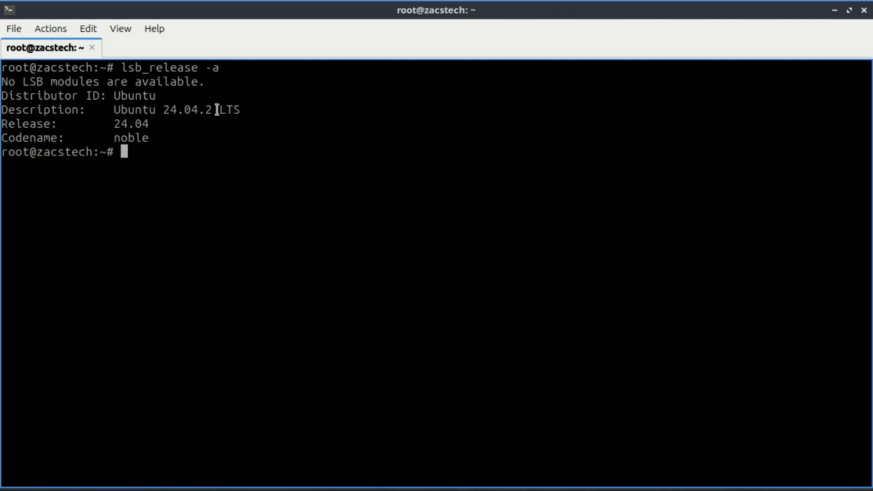
drag(115, 110, 220, 111)
key(ctrl+shift+v)
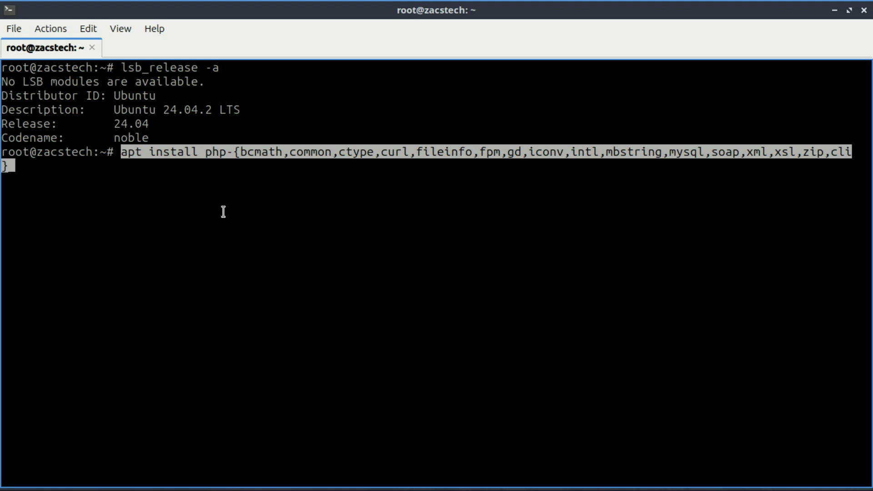
key(Return)
text(y)
key(Return)
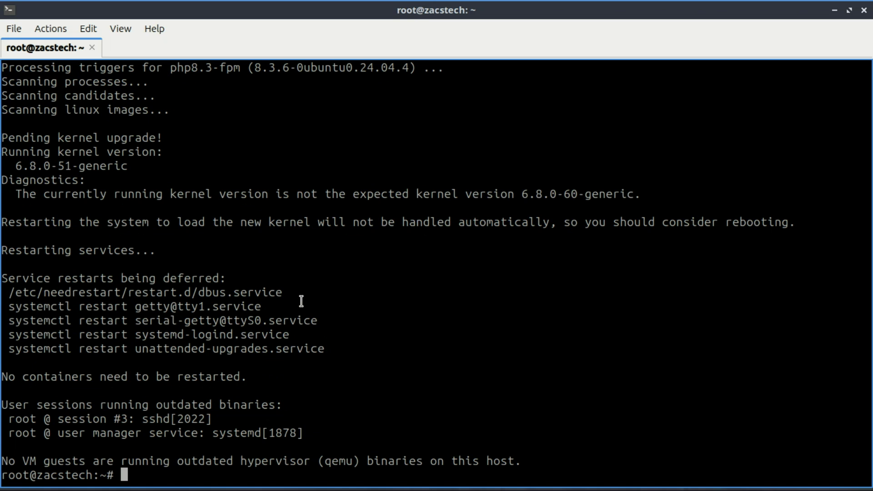
text(clear)
Download getcomposer.org/installer as composer-setup.php with wget, dismissing the firmware notification
key(Return)
key(ctrl+shift+v)
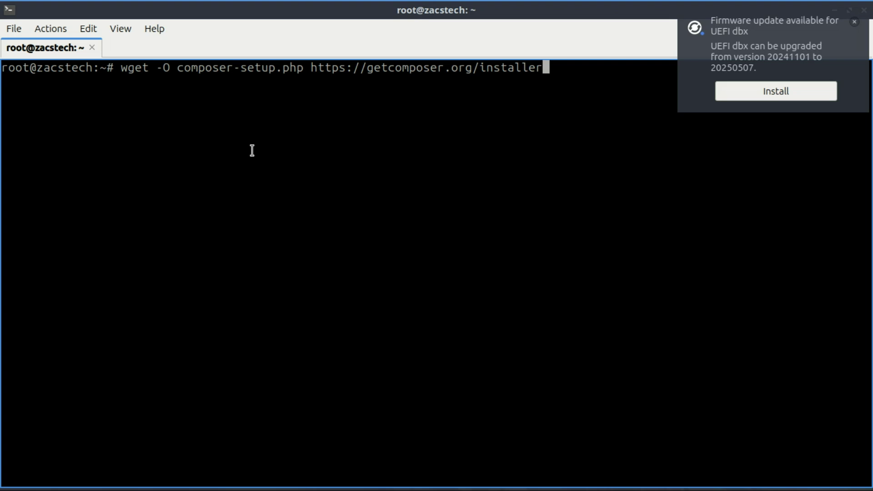
click(857, 23)
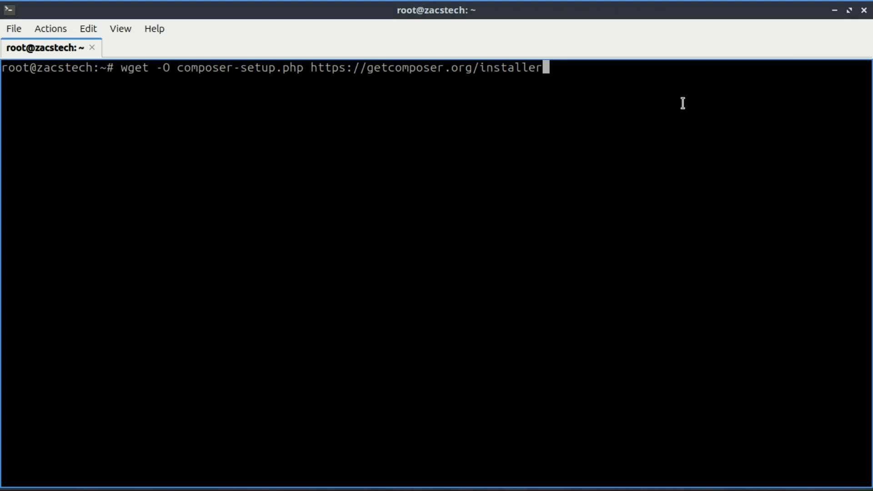
key(Return)
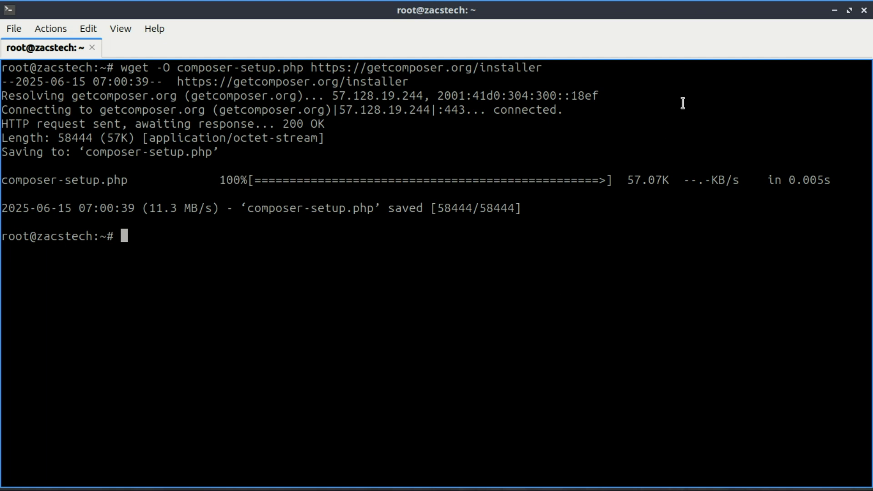
Install Composer to /usr/local/bin as 'composer' and confirm version 2.8.9 on PHP 8.3.6
key(ctrl+shift+v)
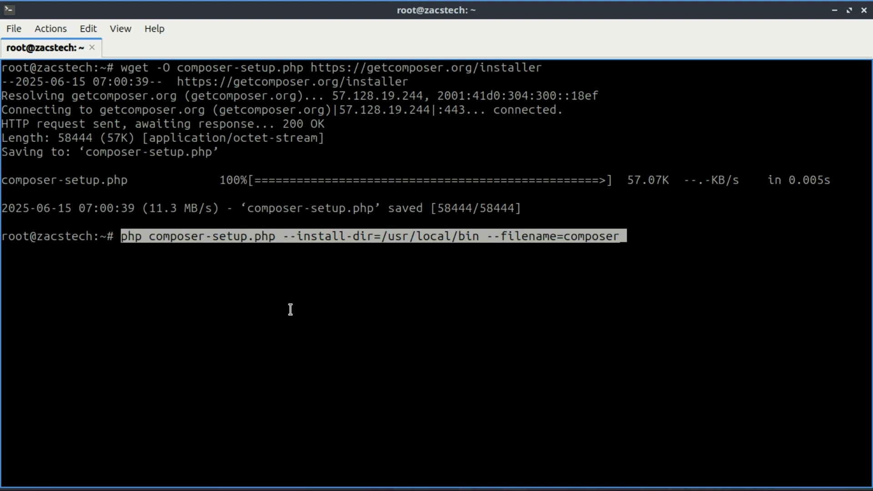
click(290, 309)
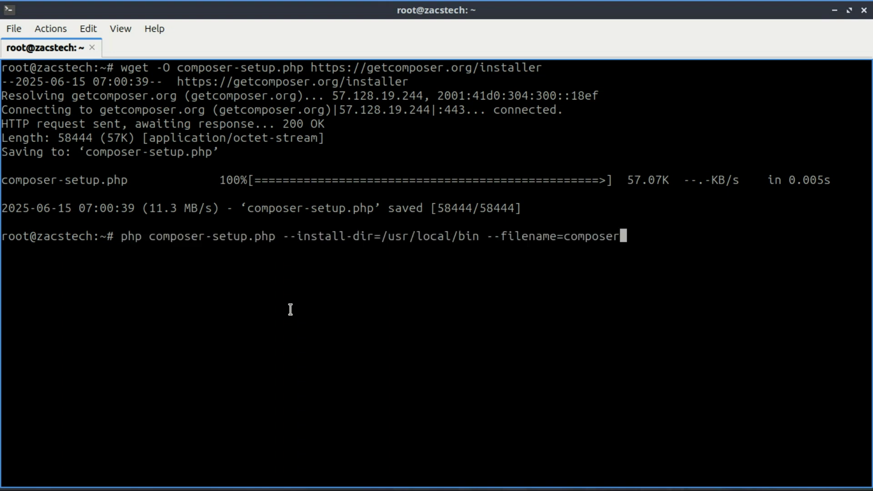
key(Return)
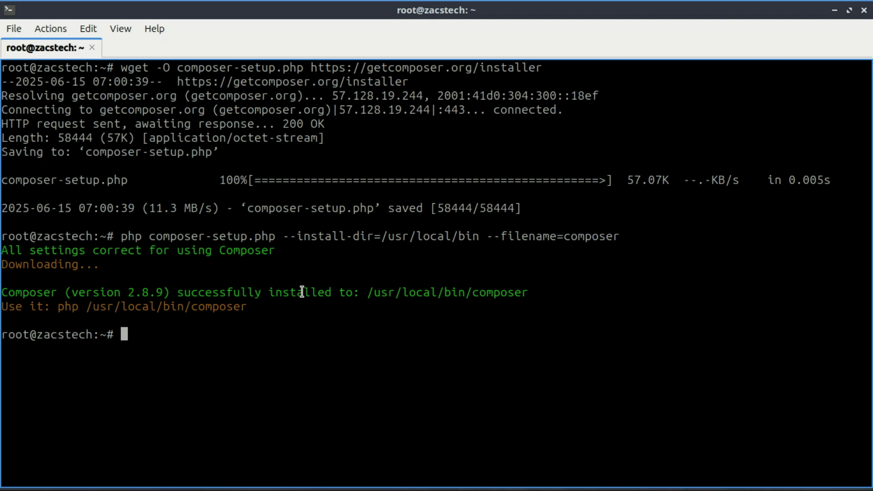
text(composer -V)
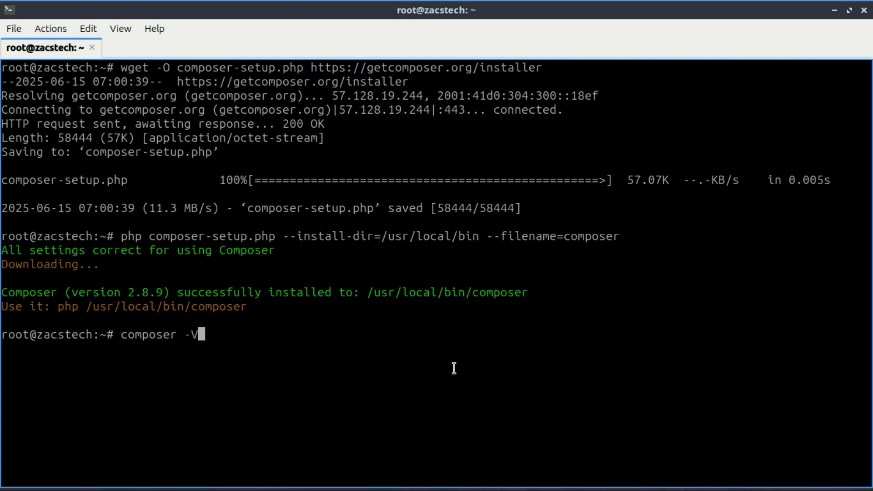
key(Return)
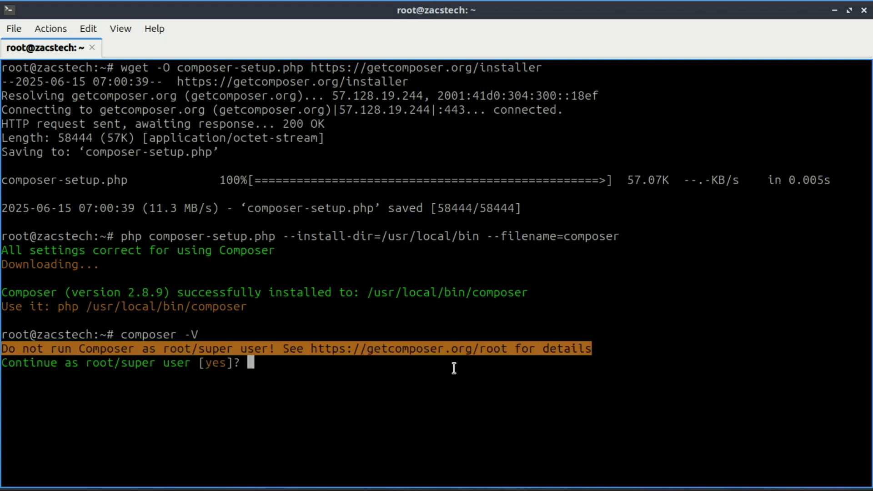
text(yes)
key(Return)
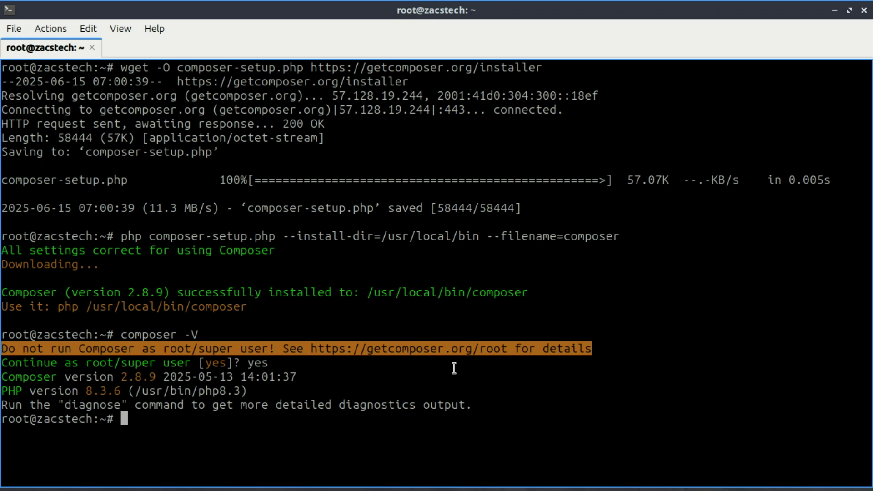
Install MariaDB server and client 10.11.13 with apt install mariadb-server
key(ctrl+shift+v)
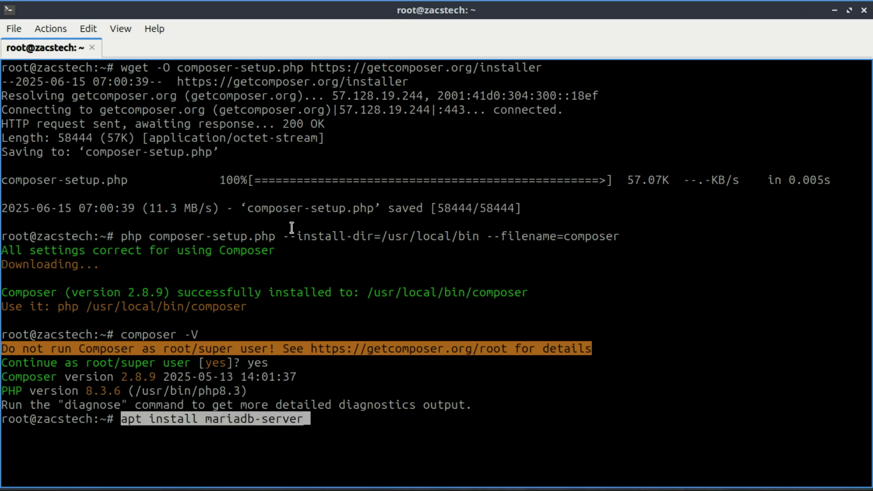
key(BackSpace)
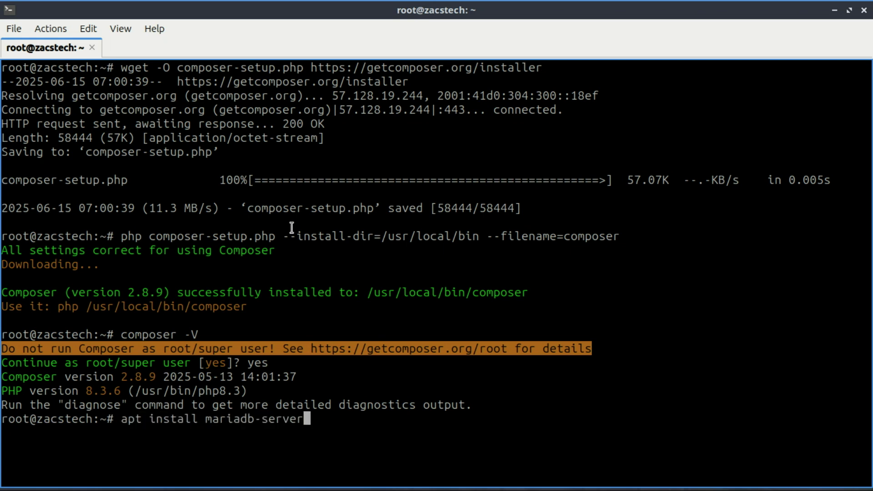
key(Return)
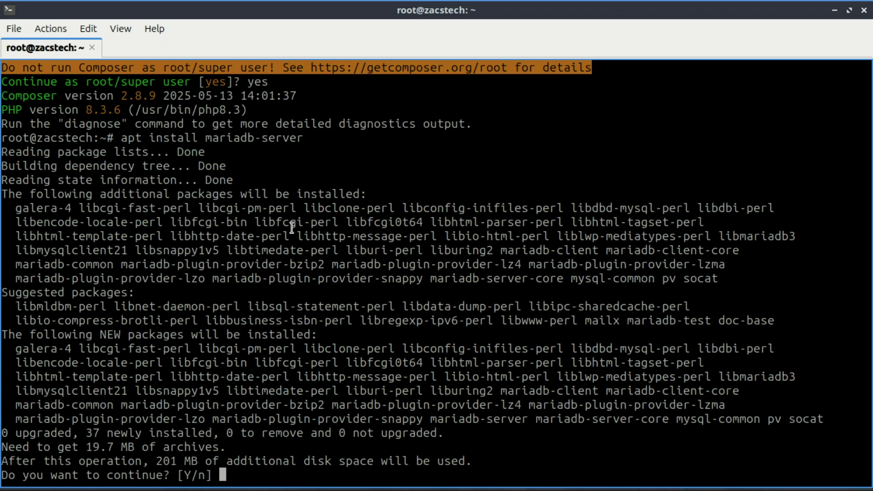
text(y)
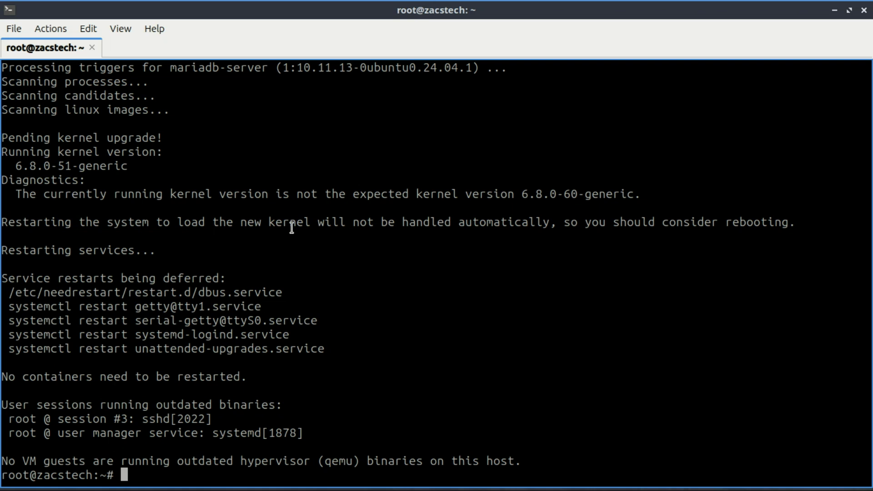
text(clear)
Start MariaDB secure installation with no current root password, declining unix_socket and keeping the password
key(Return)
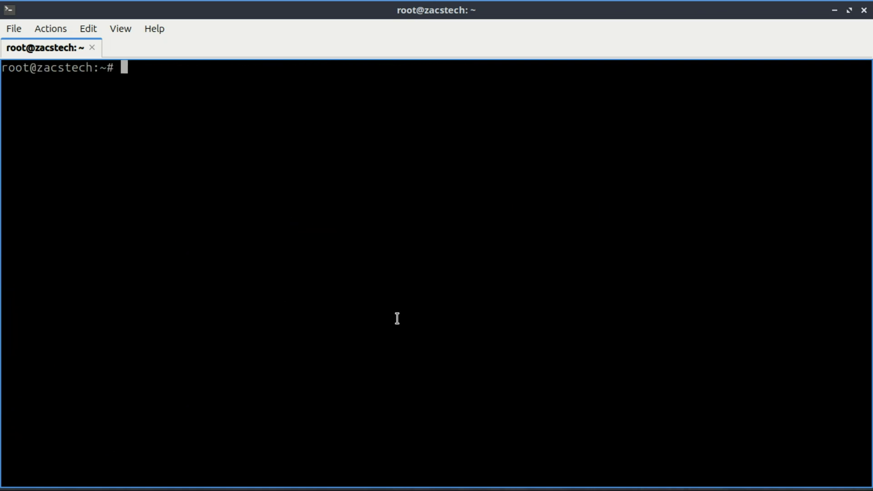
text(mysql_secure_installation)
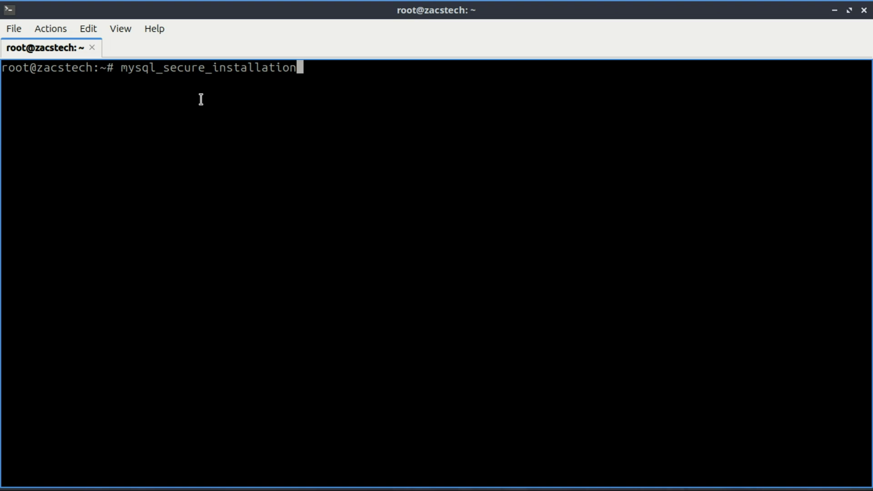
key(Return)
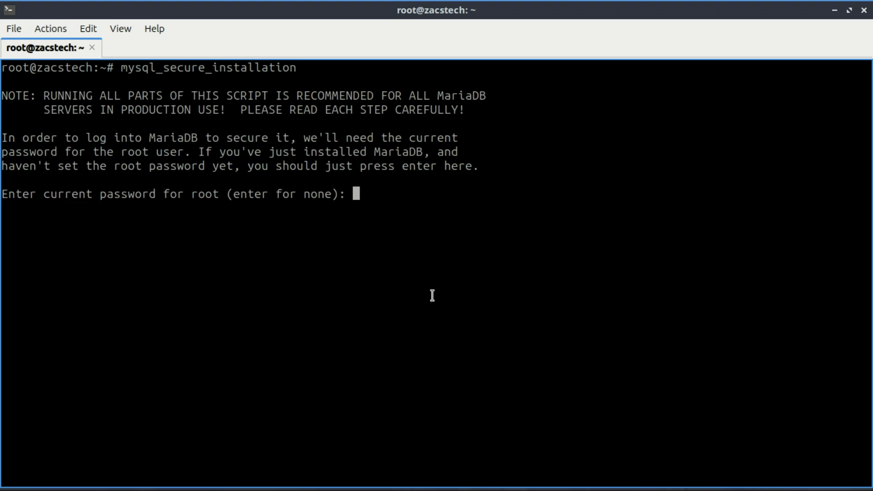
key(Return)
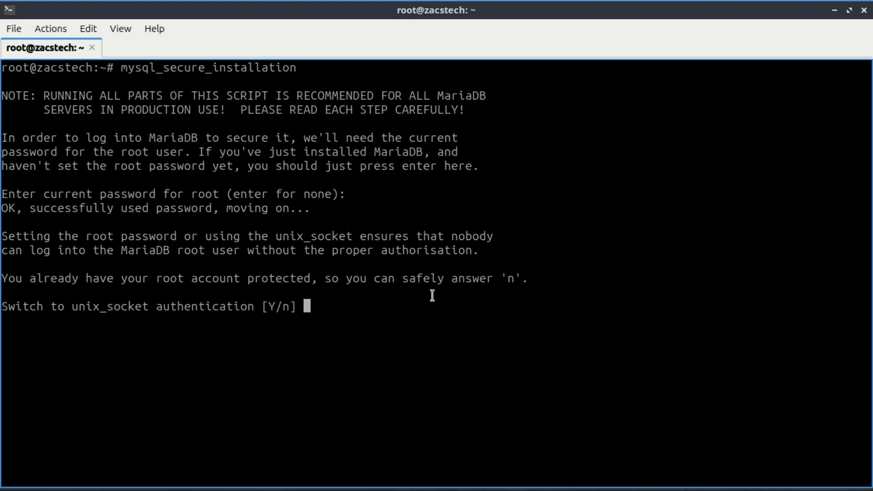
text(n)
key(Return)
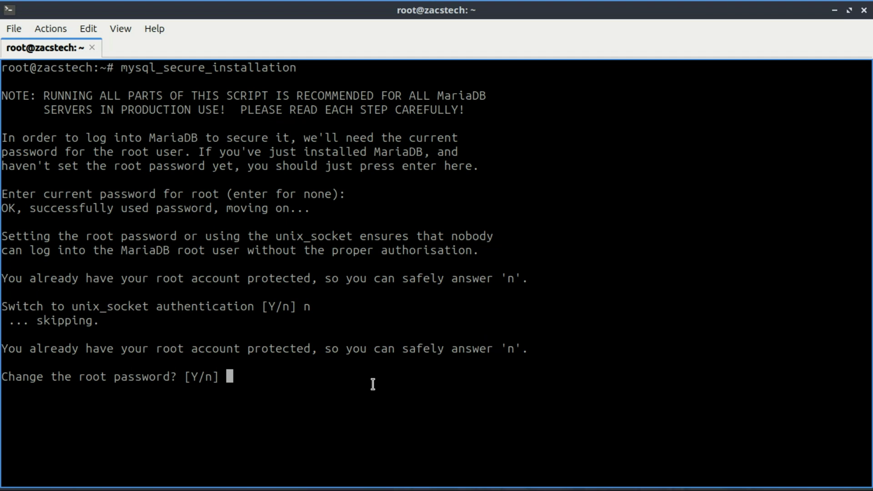
text(n)
key(Return)
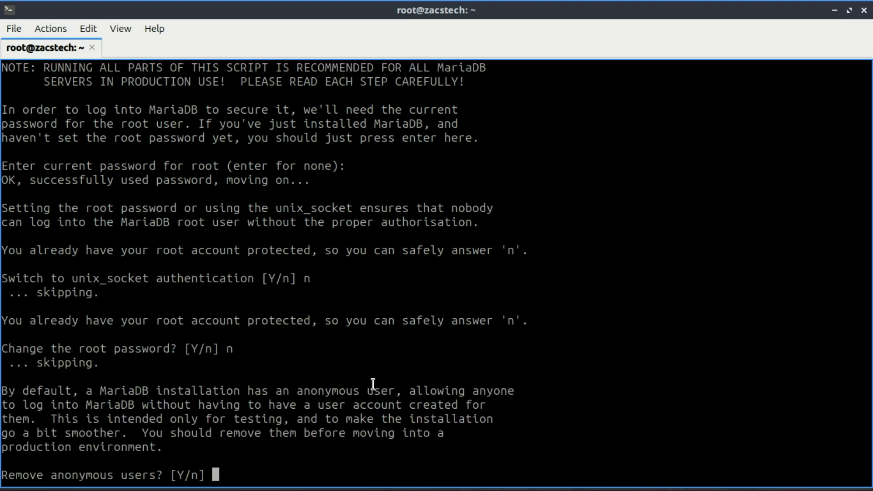
text(y)
Remove anonymous users and the test database, disallow remote root login, and reload privileges
key(Return)
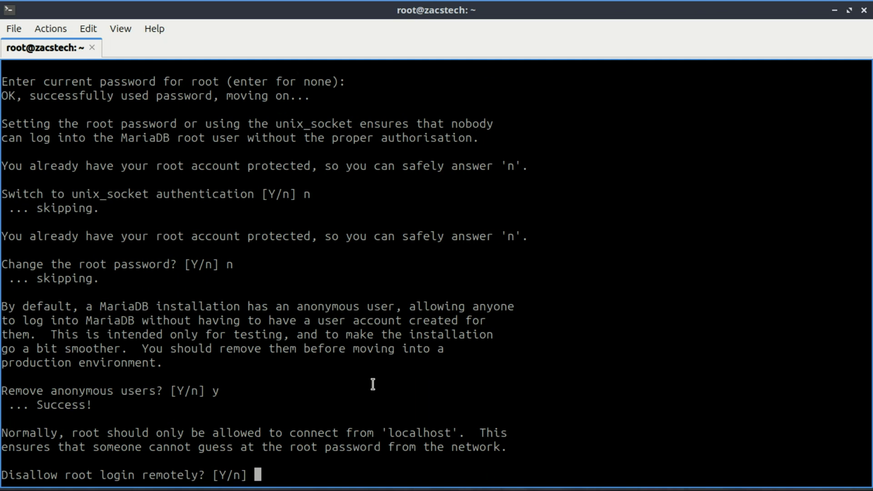
text(y)
key(Return)
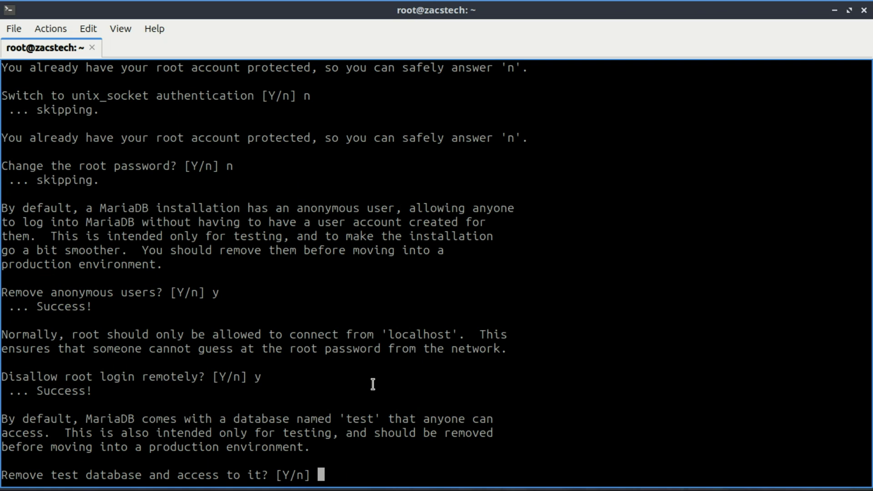
text(y)
key(Return)
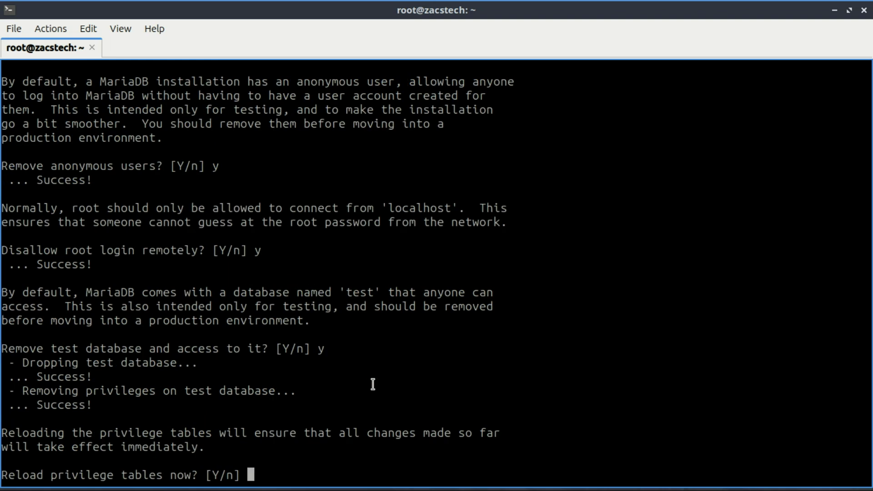
text(y)
key(Return)
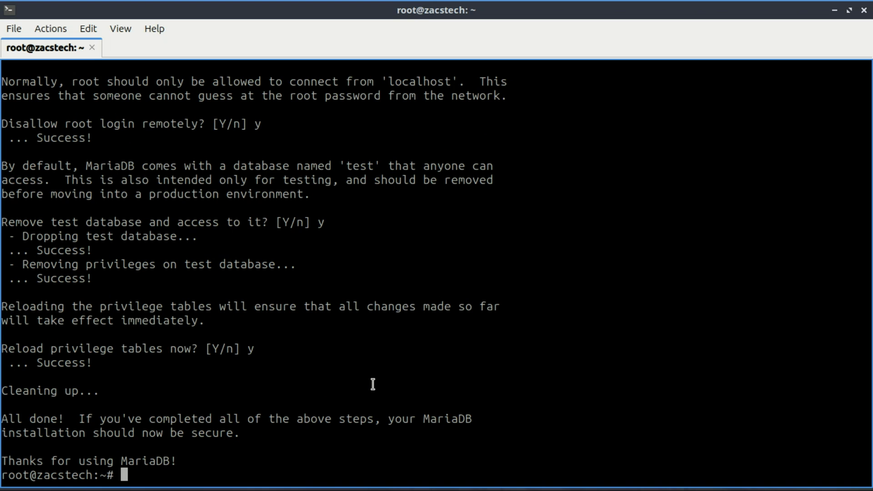
text(clea)
text(r)
In mysql, create database snipeit, grant snipeit@localhost all rights on snipeit.*, and flush privileges
key(Return)
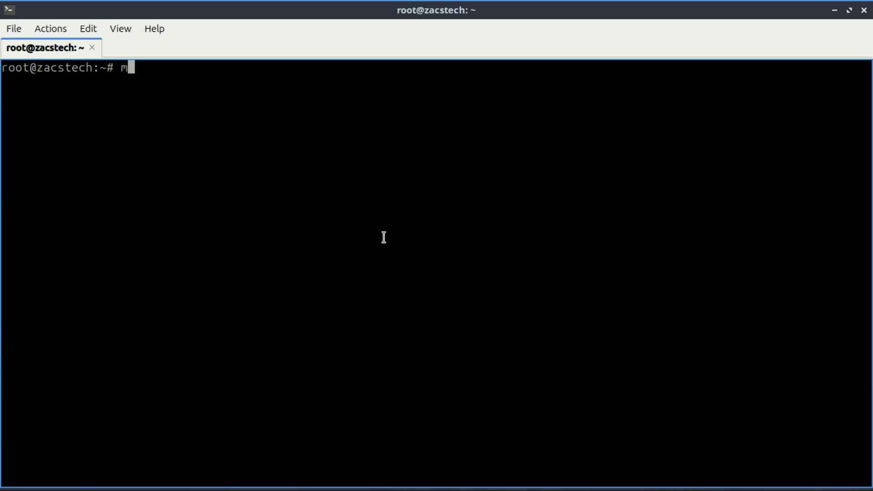
key(Return)
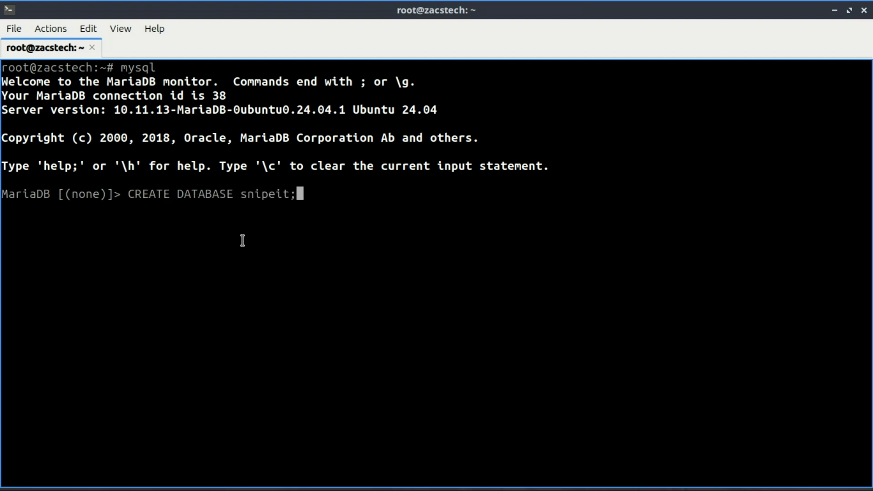
key(Return)
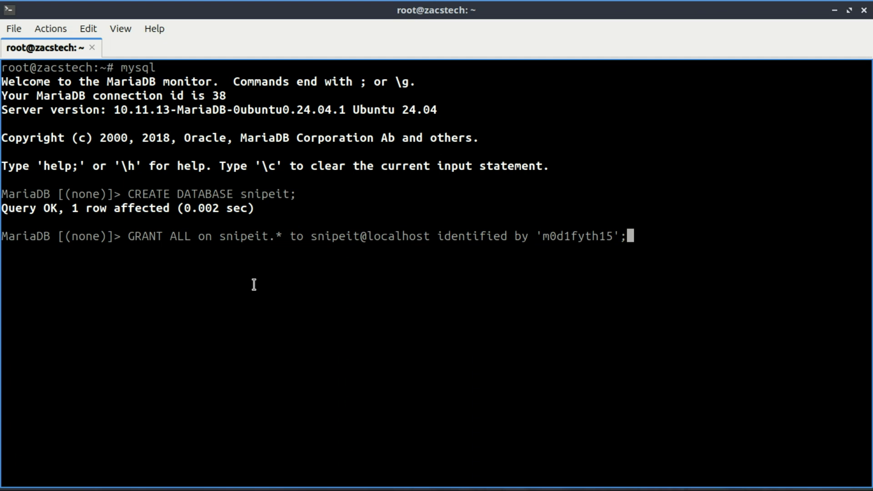
key(Return)
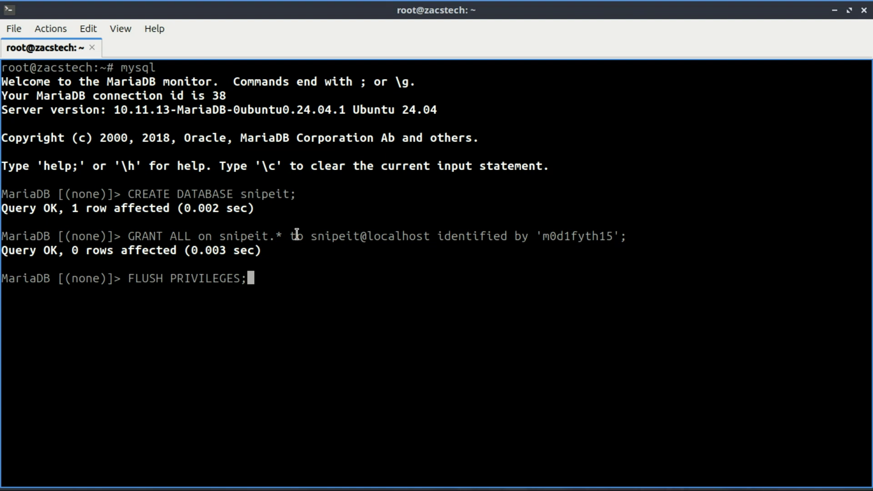
key(Return)
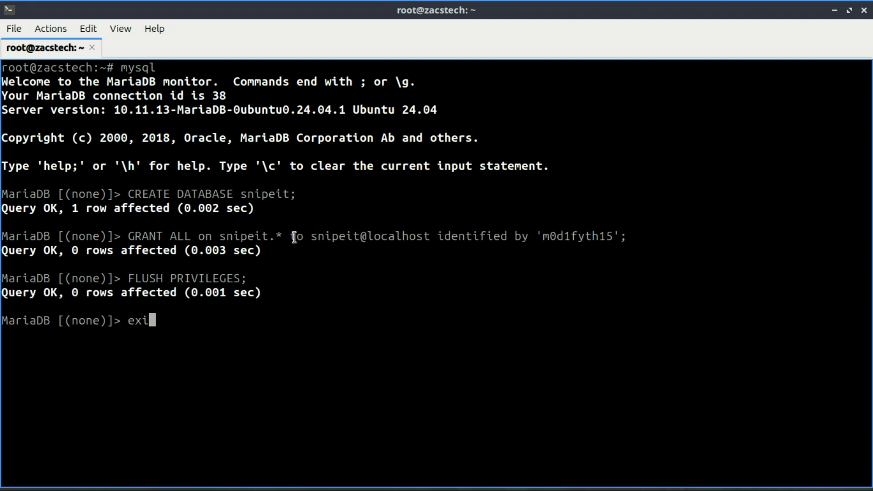
key(Return)
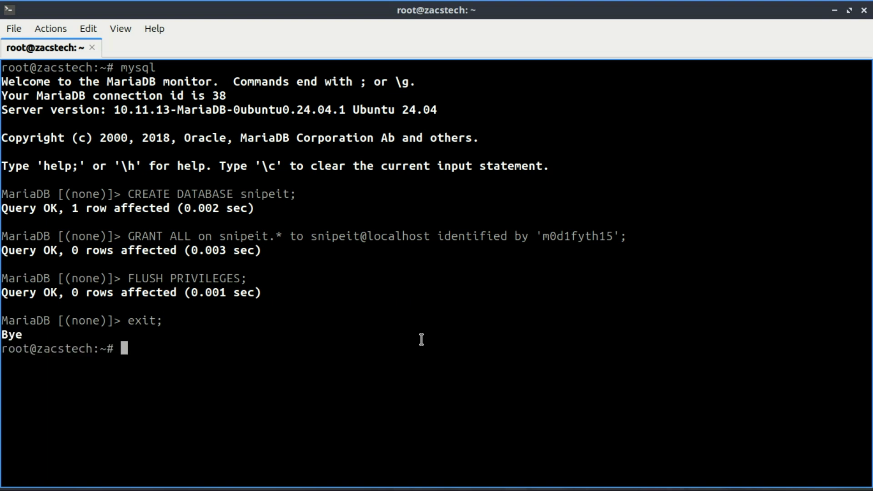
key(ctrl+l)
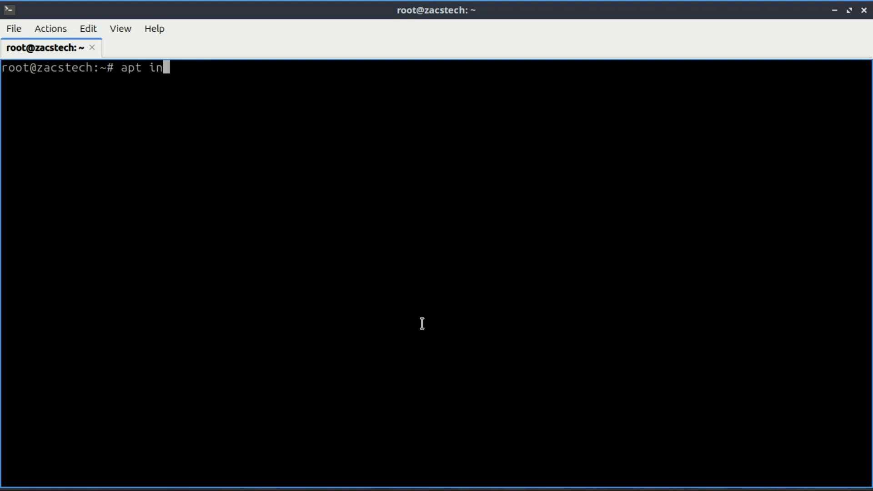
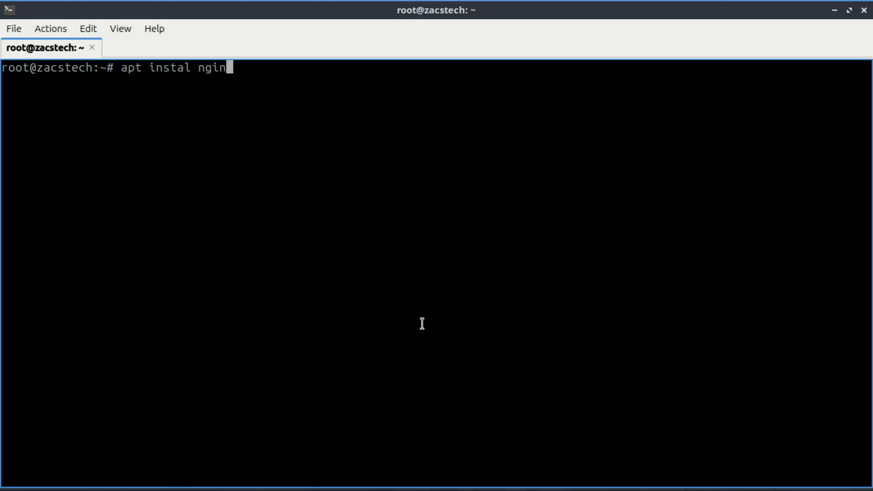
Fix the misspelled apt install command and install nginx, confirming the prompt
key(Left)
key(Left)
key(Left)
key(Left)
key(Left)
key(Left)
text(l)
key(Right)
key(End)
key(Return)
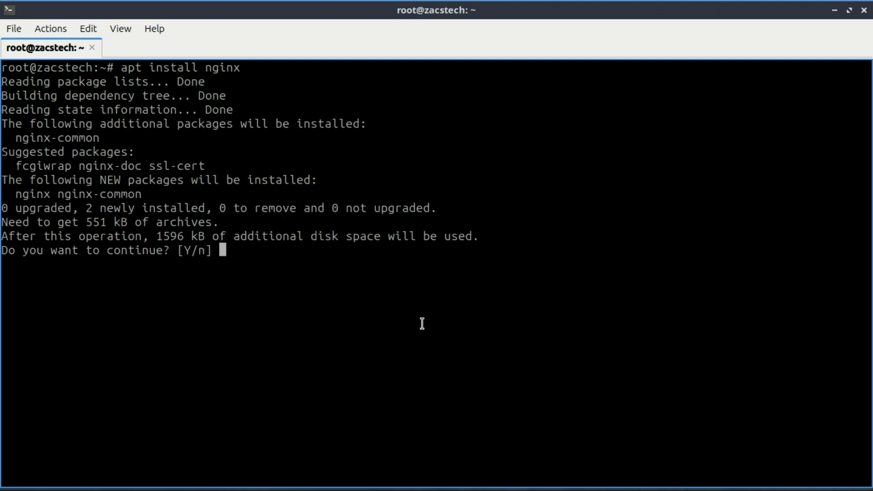
text(y)
key(Return)
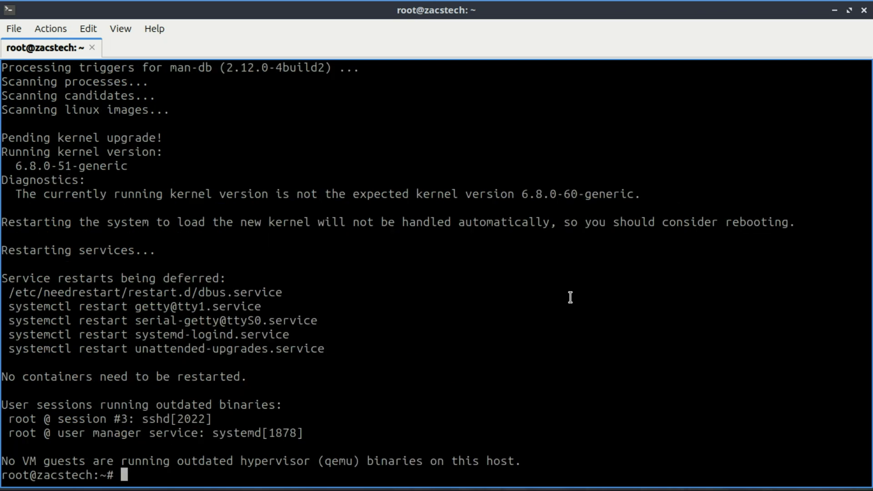
text(clear)
Create /etc/nginx/conf.d/snipeit.conf in nano and paste in the Snipe-IT nginx configuration
key(Return)
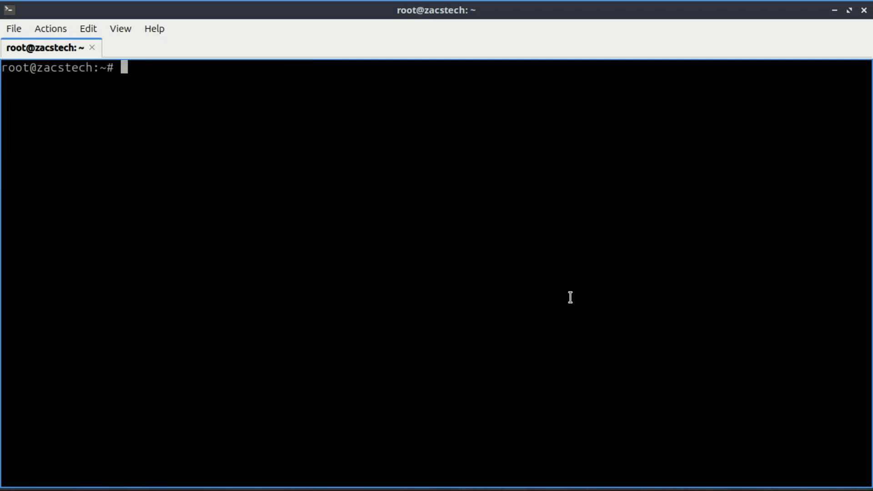
text(nano /etc/nginx/conf.d/snipeit.conf)
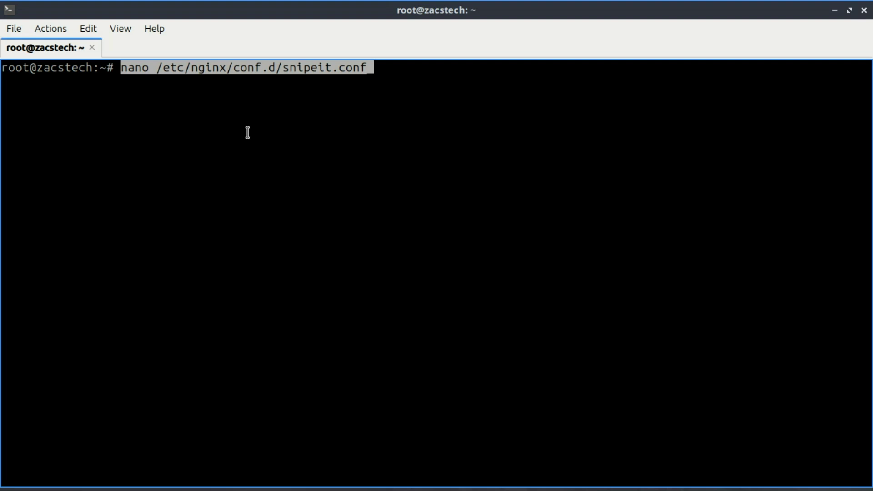
key(Return)
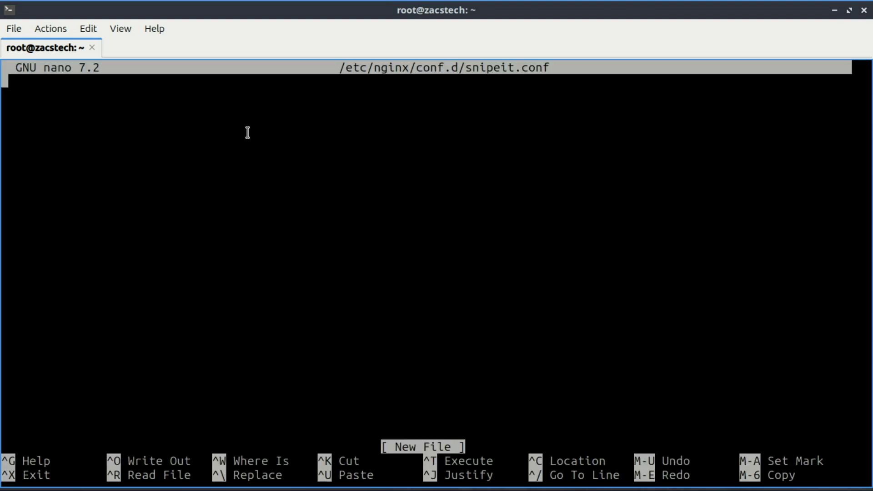
right_click(125, 125)
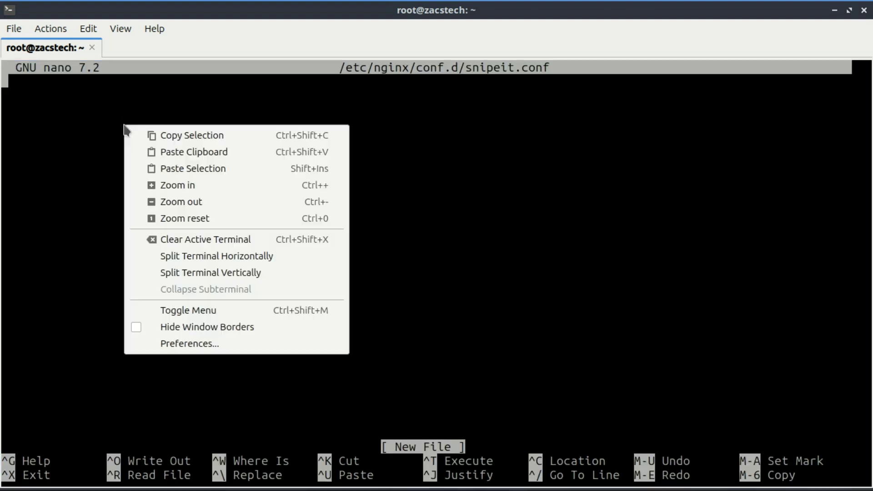
click(193, 152)
click(362, 201)
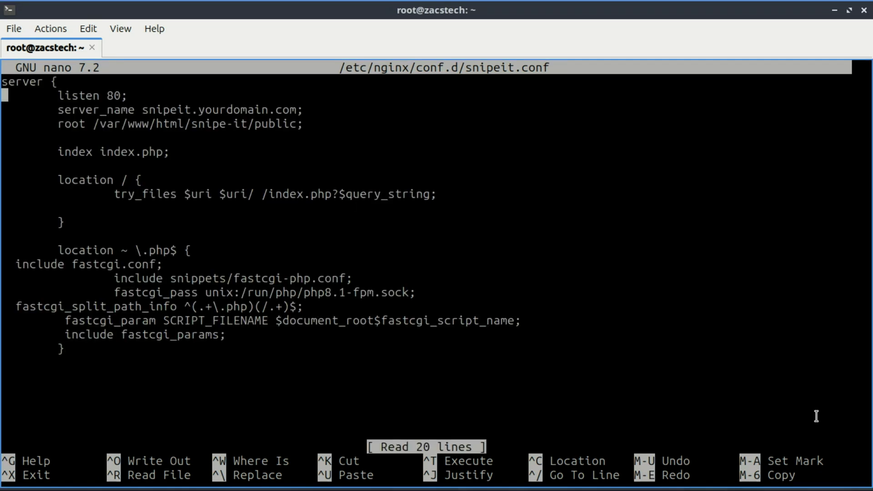
Replace the placeholder yourdomain in server_name with snipeit.zacs-tech.com
key(Down)
key(Right)
key(Right)
key(Right)
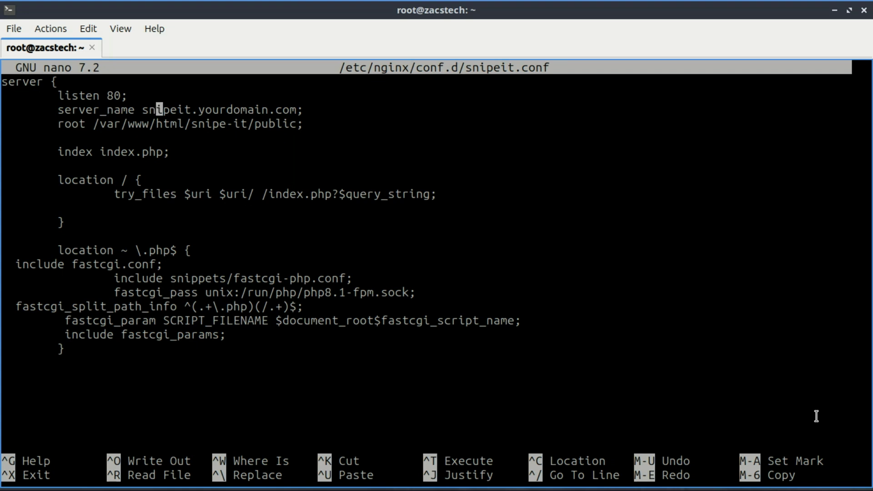
key(Right)
key(Right)
key(Right)
key(Right)
key(Right)
key(Right)
key(Right)
key(Right)
key(Right)
key(Right)
key(Right)
key(Right)
key(Right)
key(Right)
key(Right)
key(Right)
key(BackSpace)
key(BackSpace)
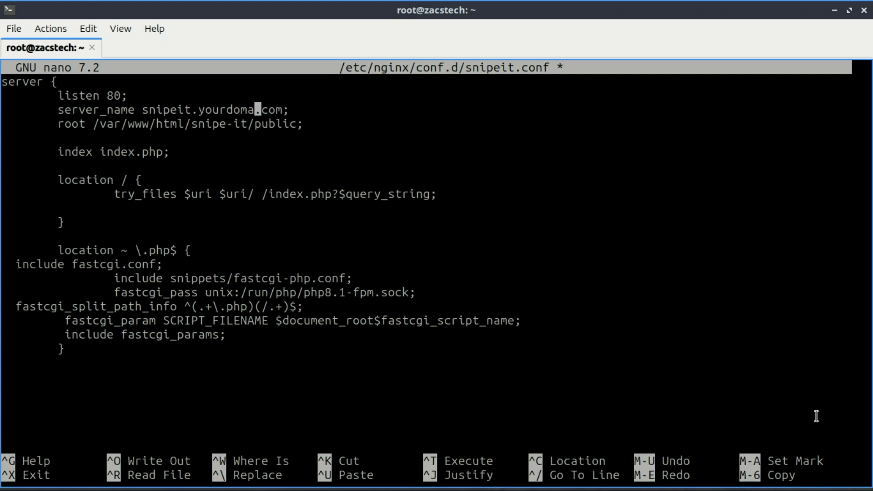
key(BackSpace)
key(BackSpace)
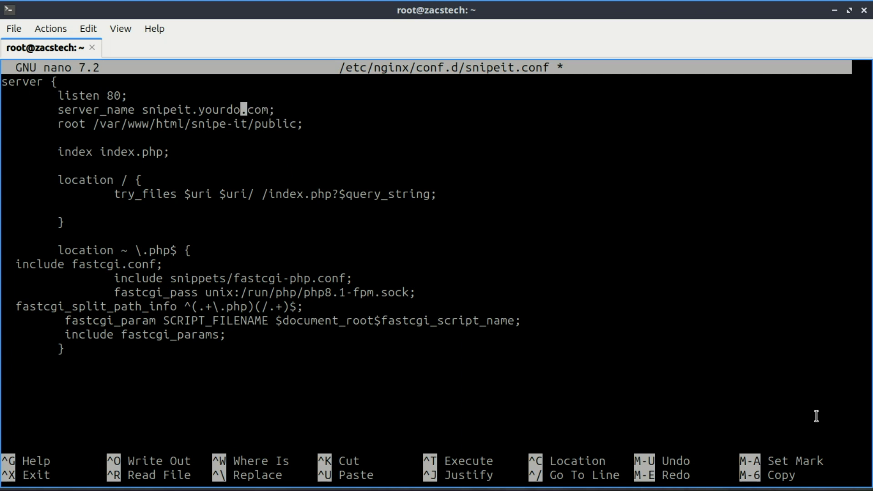
key(BackSpace)
key(BackSpace)
key(BackSpace)
key(BackSpace)
key(BackSpace)
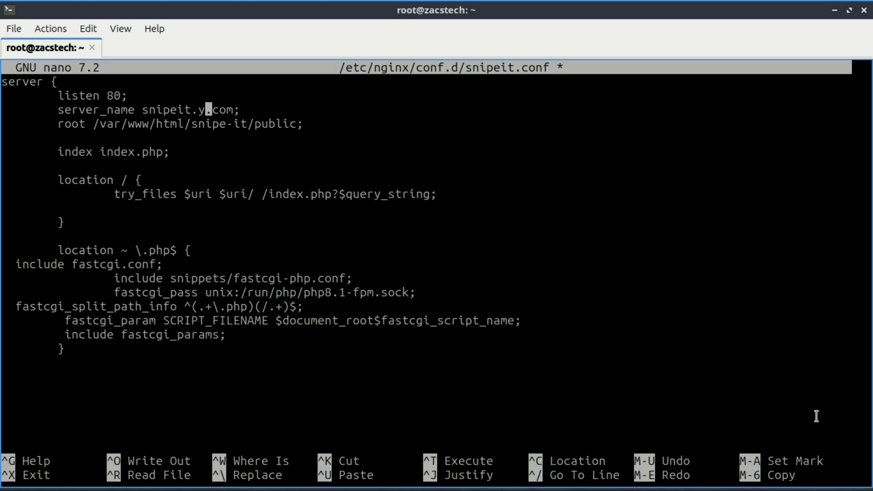
key(BackSpace)
text(zacs-)
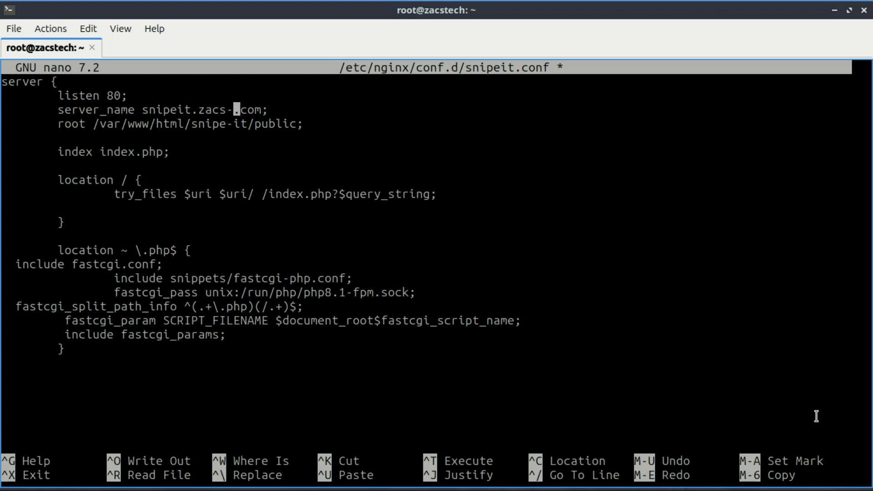
text(tec)
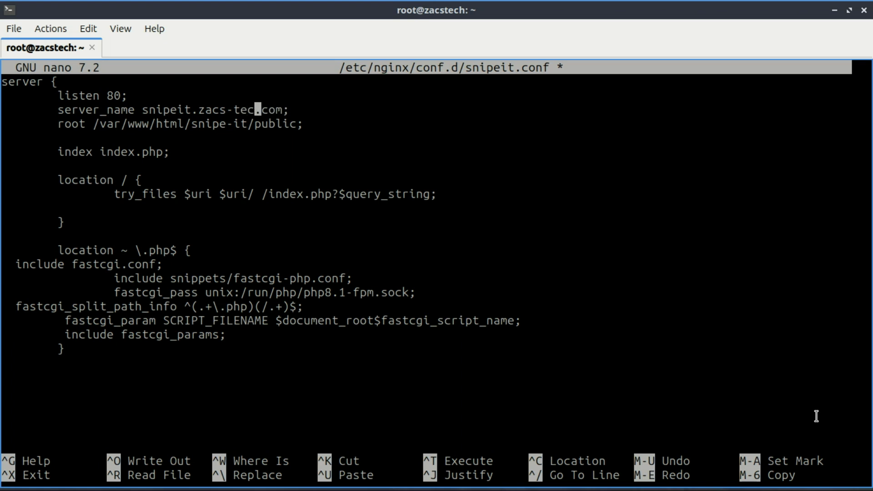
text(h)
Save snipeit.conf and exit nano
key(ctrl+x)
key(y)
key(Return)
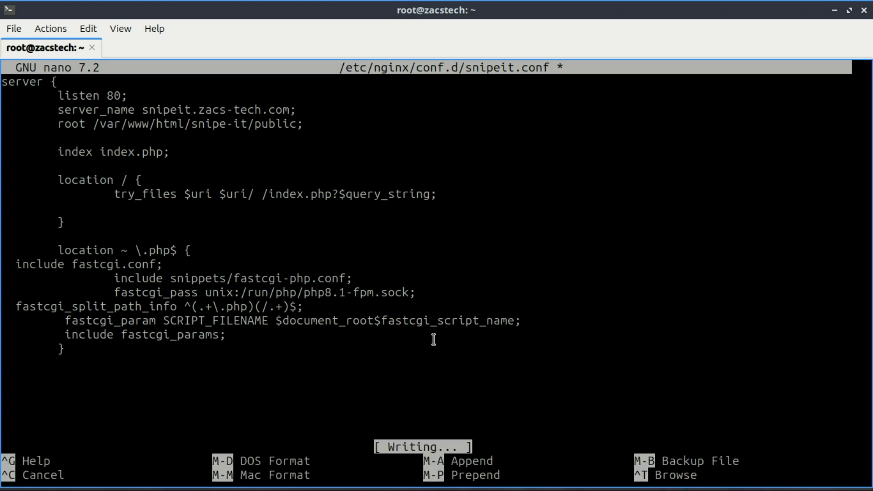
Run sudo nginx -t to check the configuration, then restart nginx with systemctl
key(ctrl+l)
text(sudo nginx -t)
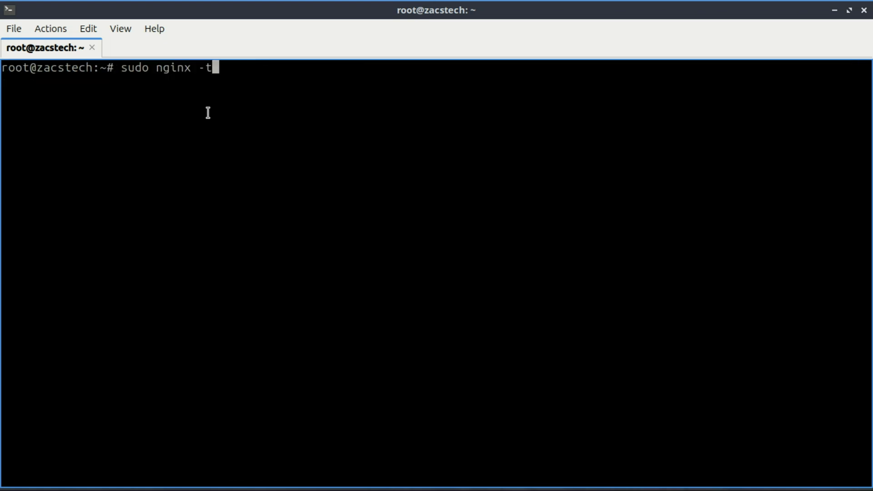
key(Return)
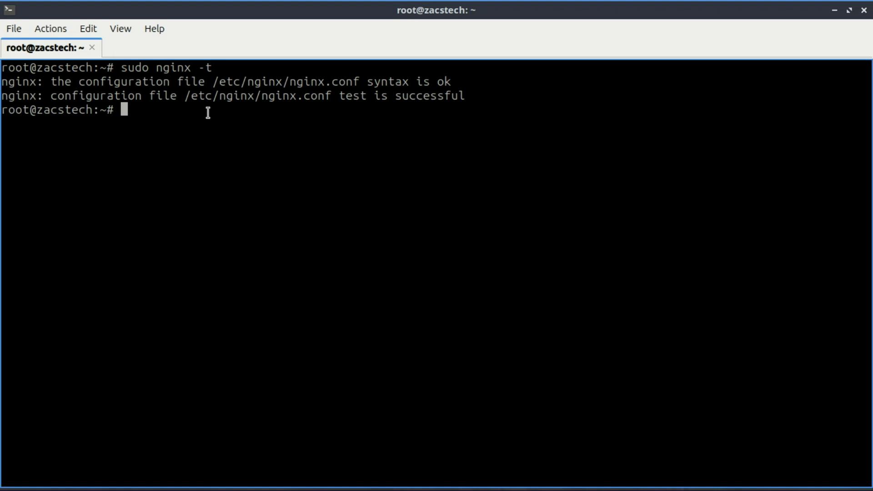
key(ctrl+shift+v)
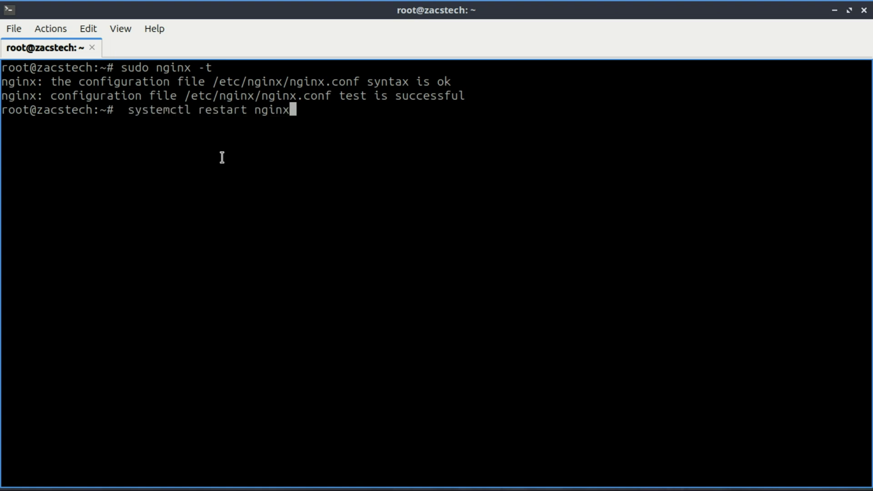
key(Return)
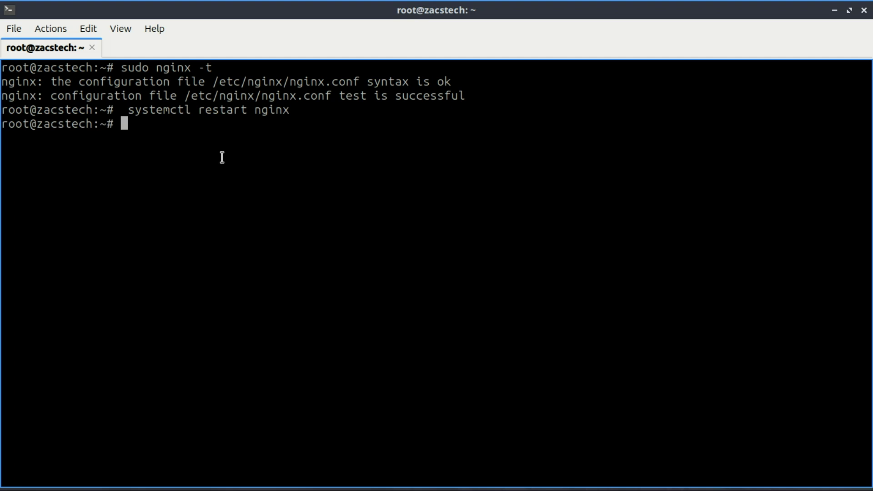
key(ctrl+shift+v)
In /var/www/html, clone github.com/snipe/snipe-it into snipe-it and copy .env.example to .env
key(Right)
key(Right)
key(Right)
key(Right)
key(Right)
key(Right)
key(Right)
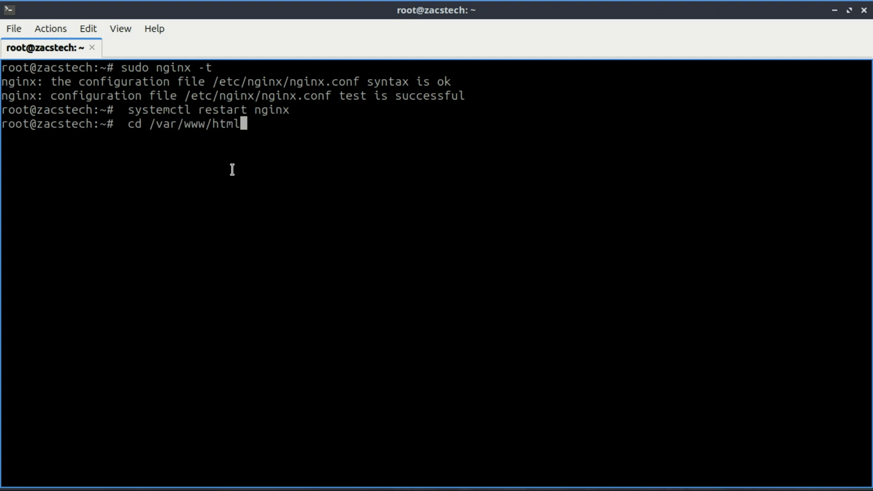
key(Return)
key(ctrl+shift+v)
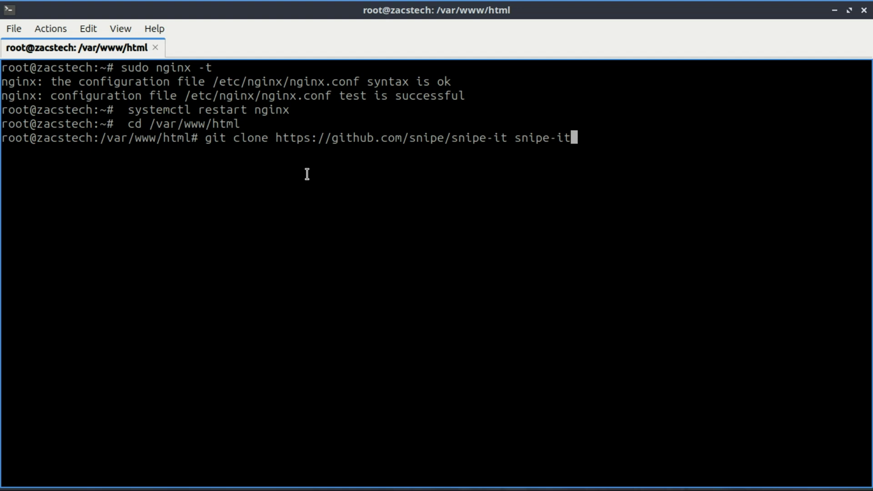
key(Return)
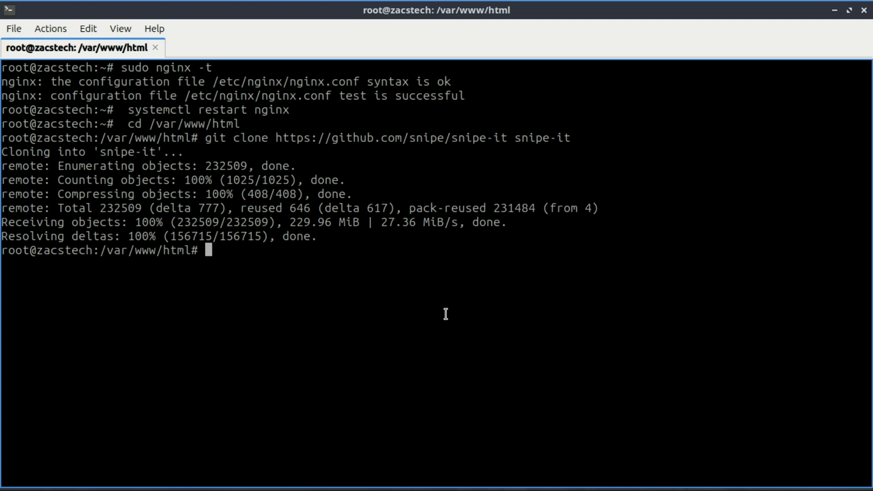
text(cd snipe-it)
key(Return)
text(cp .env.example .env)
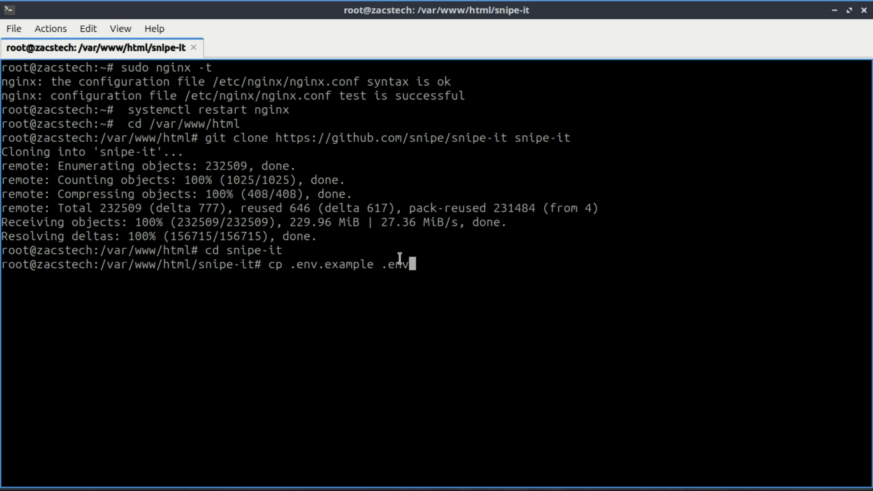
key(Return)
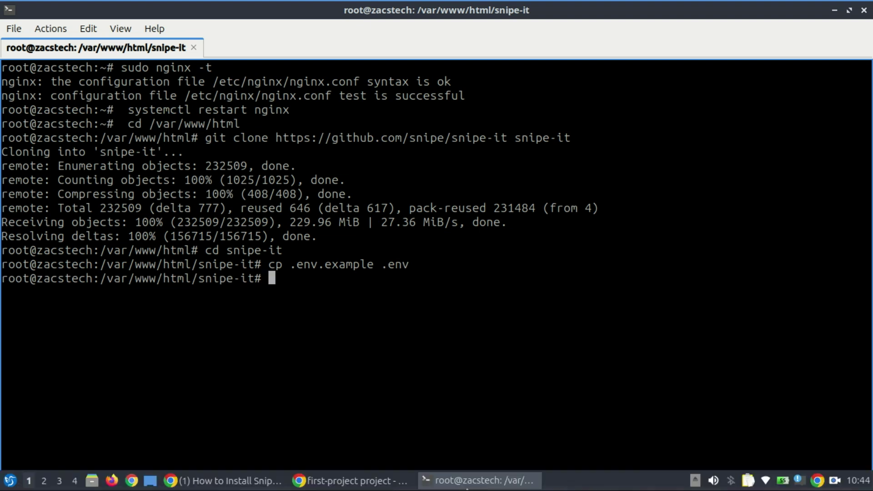
text(nano )
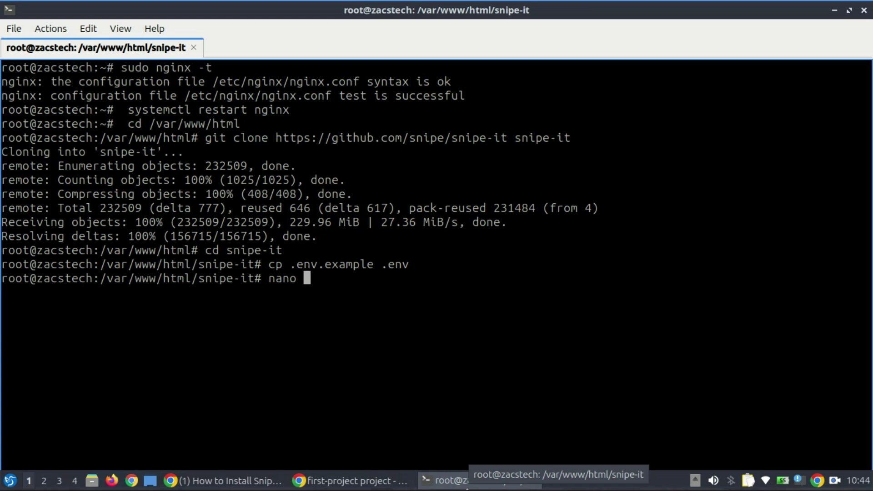
text(.env)
key(Return)
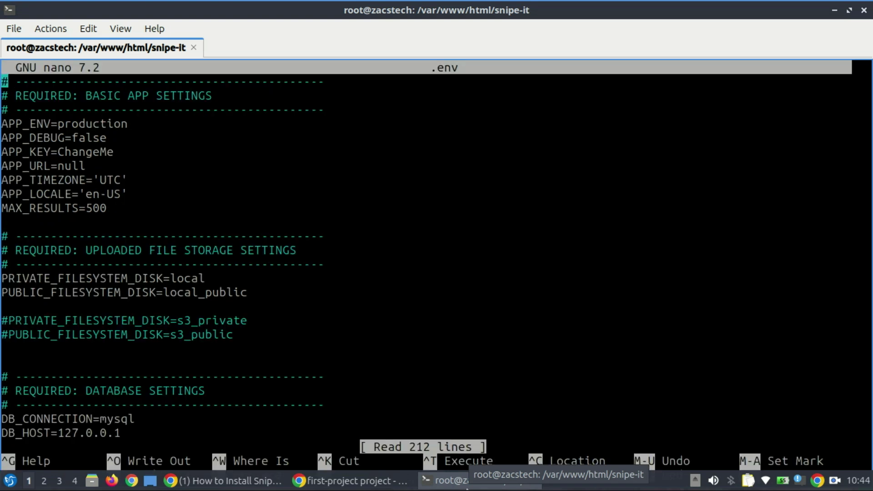
key(Down)
key(Down)
key(Down)
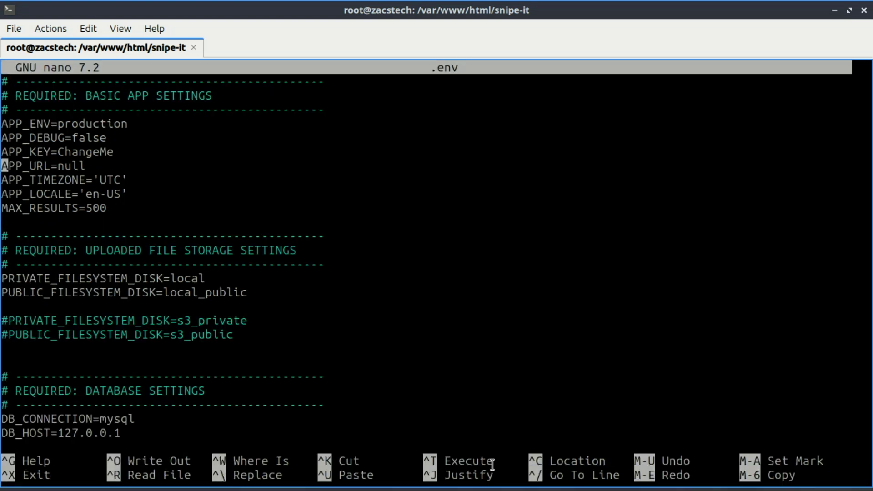
key(Right)
key(Right)
key(Right)
key(Right)
key(Right)
key(Right)
key(Right)
key(Right)
key(Right)
key(Right)
key(Right)
key(Right)
key(BackSpace)
key(BackSpace)
key(BackSpace)
key(BackSpace)
right_click(97, 168)
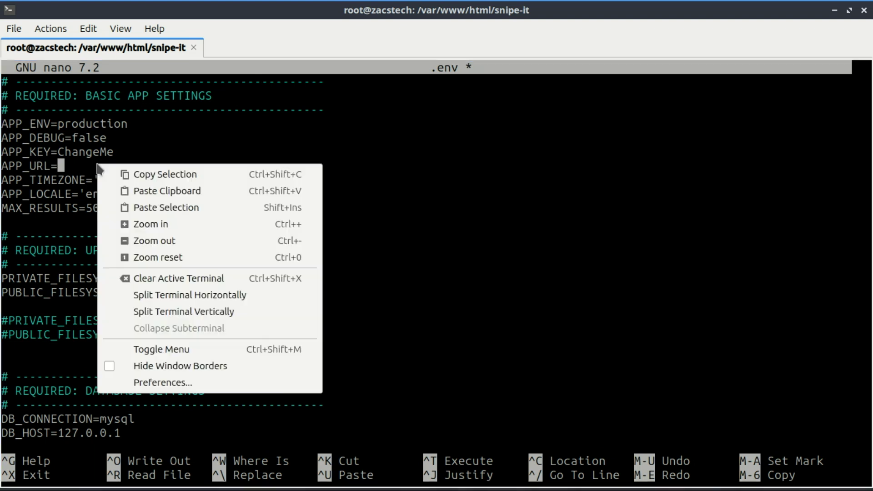
click(171, 211)
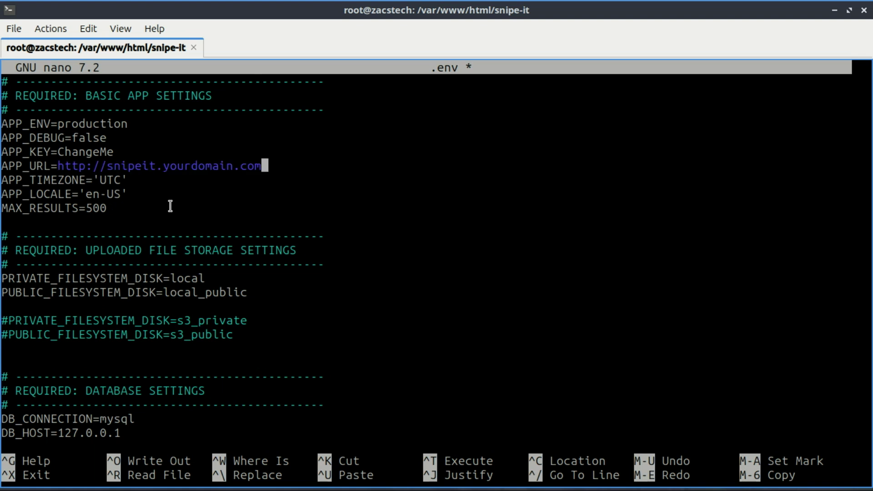
key(Left)
key(Left)
key(Left)
key(Left)
key(BackSpace)
key(BackSpace)
key(BackSpace)
key(BackSpace)
key(BackSpace)
key(BackSpace)
key(BackSpace)
key(BackSpace)
key(BackSpace)
key(BackSpace)
text(snipe)
key(BackSpace)
key(BackSpace)
key(BackSpace)
key(BackSpace)
key(BackSpace)
text(zacs-tech)
key(Down)
key(Down)
key(Down)
key(Down)
key(Down)
key(Down)
key(Down)
key(Down)
key(Down)
key(Down)
key(Down)
key(Down)
key(Down)
key(Down)
key(Down)
key(Down)
key(Down)
key(Down)
key(Down)
key(Down)
key(Down)
key(Down)
key(Down)
key(Down)
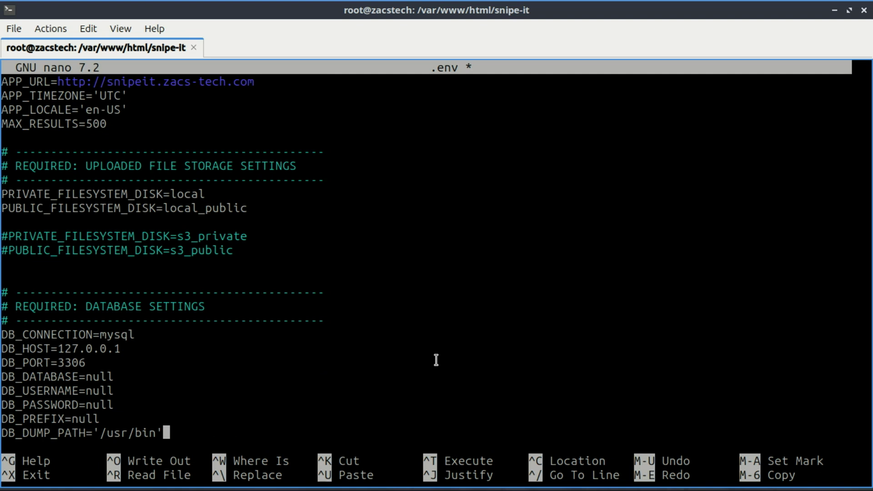
Clear the null database username and paste the database password into DB_PASSWORD
key(Up)
key(Up)
key(Up)
key(BackSpace)
key(BackSpace)
key(BackSpace)
key(BackSpace)
text(snipe)
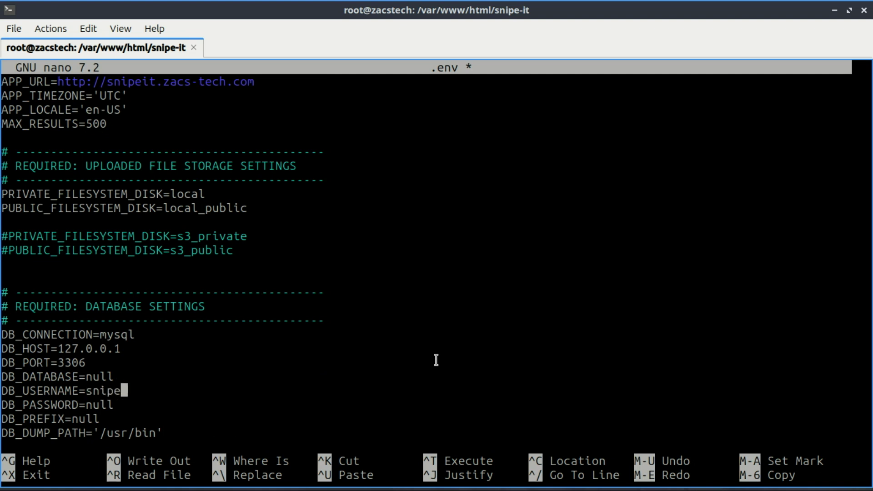
text(it)
key(Down)
key(BackSpace)
key(BackSpace)
key(BackSpace)
key(BackSpace)
right_click(109, 410)
click(177, 218)
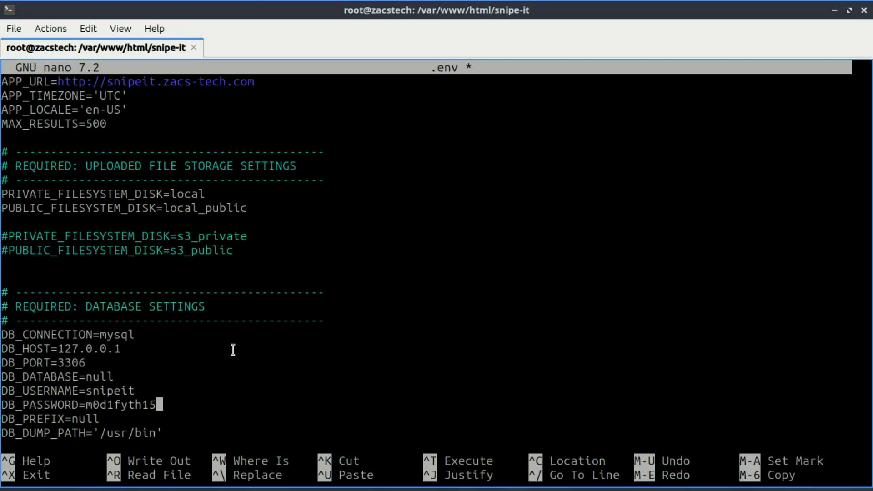
Set DB_DATABASE to snipeit and save the .env file
key(Up)
key(Up)
key(BackSpace)
key(BackSpace)
key(BackSpace)
key(BackSpace)
text(snipeit)
key(ctrl+x)
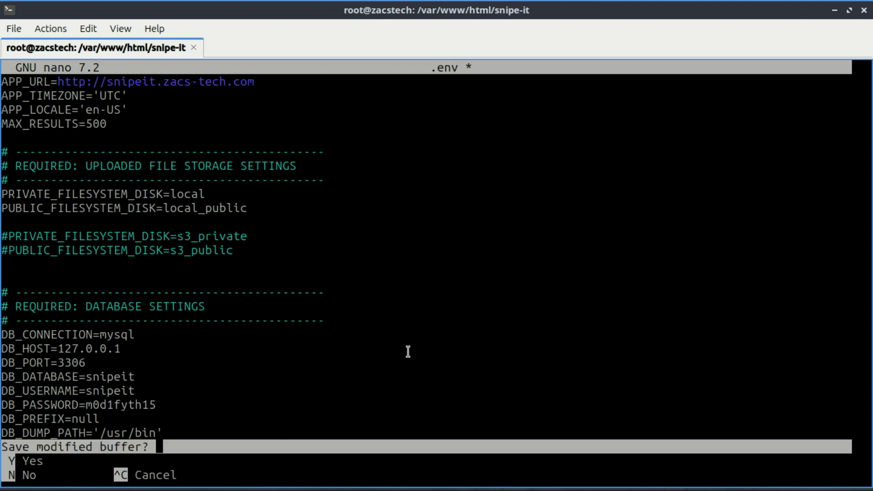
key(y)
key(Return)
key(ctrl+shift+v)
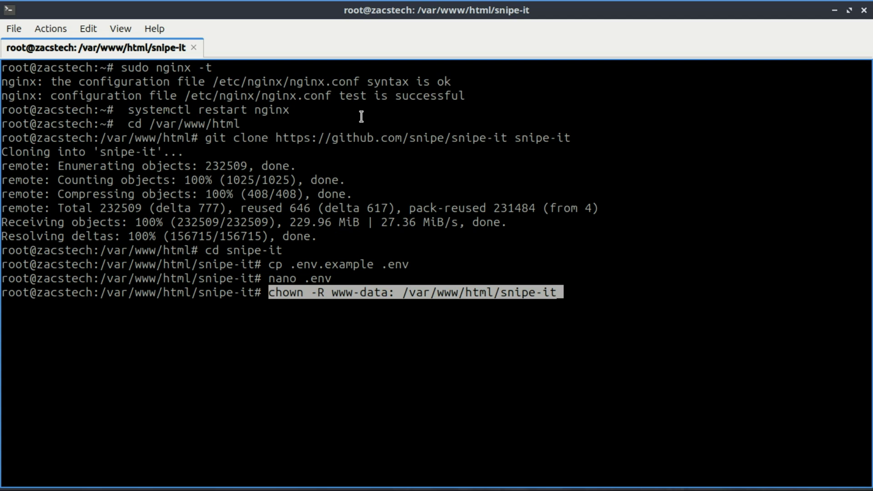
Give www-data ownership of /var/www/html/snipe-it and set its permissions to 755
click(334, 353)
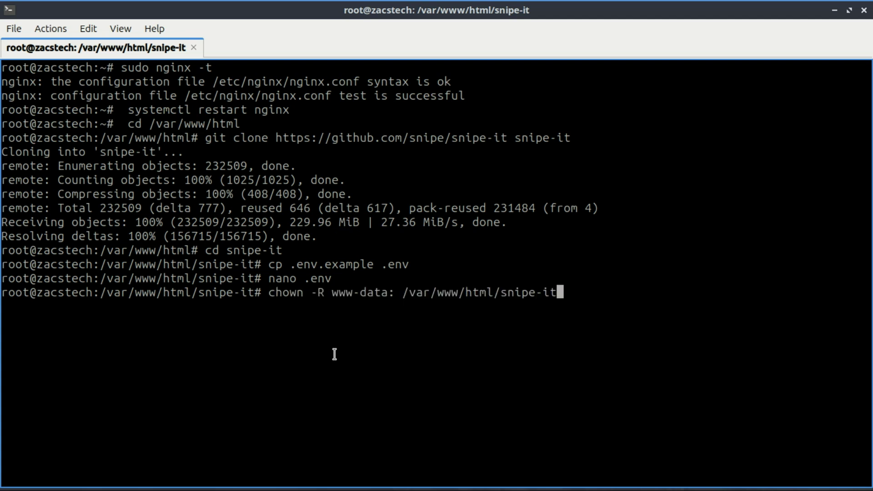
key(Return)
key(ctrl+shift+v)
click(382, 136)
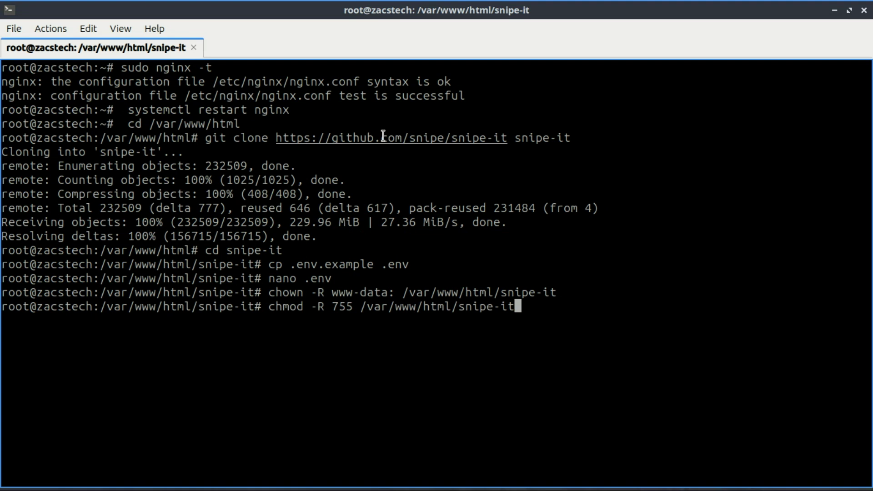
key(Return)
Run composer update --no-plugins --no-scripts, agreeing to continue as root
key(ctrl+shift+v)
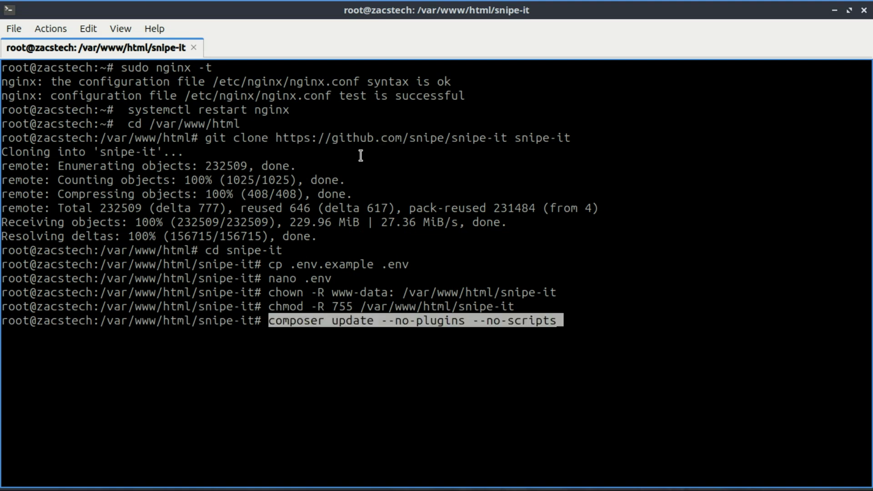
click(361, 156)
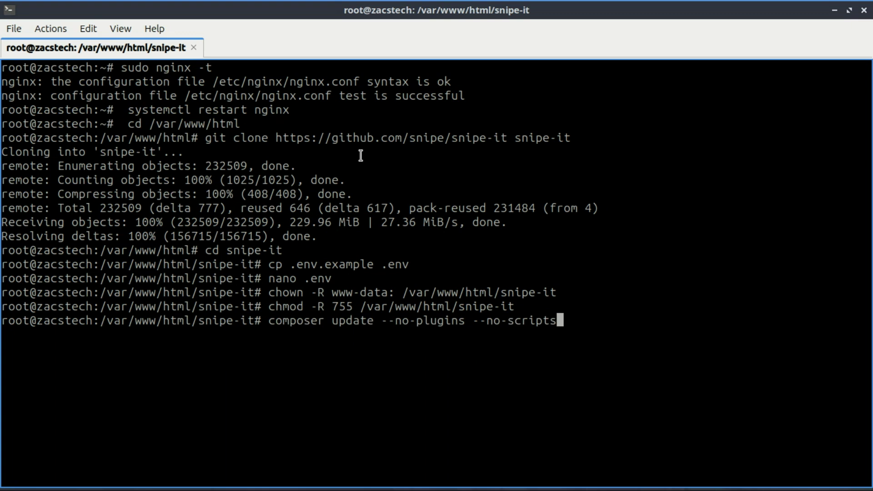
key(Return)
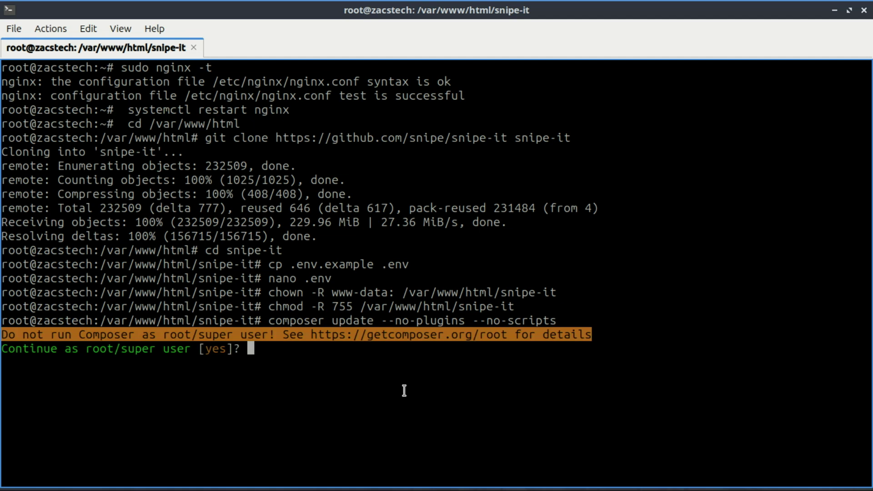
text(yes)
key(Return)
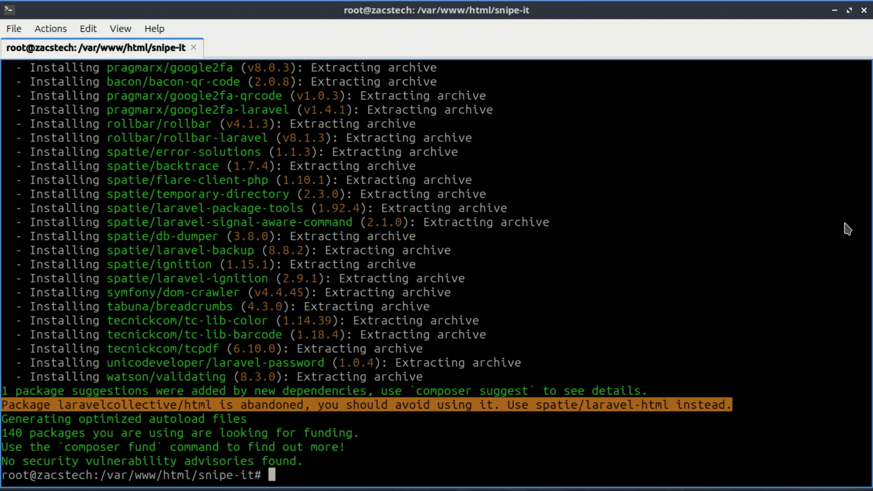
text(cler)
key(BackSpace)
text(ar)
Run composer install --no-dev --prefer-source --no-plugins --no-scripts, confirming the root warning
key(Return)
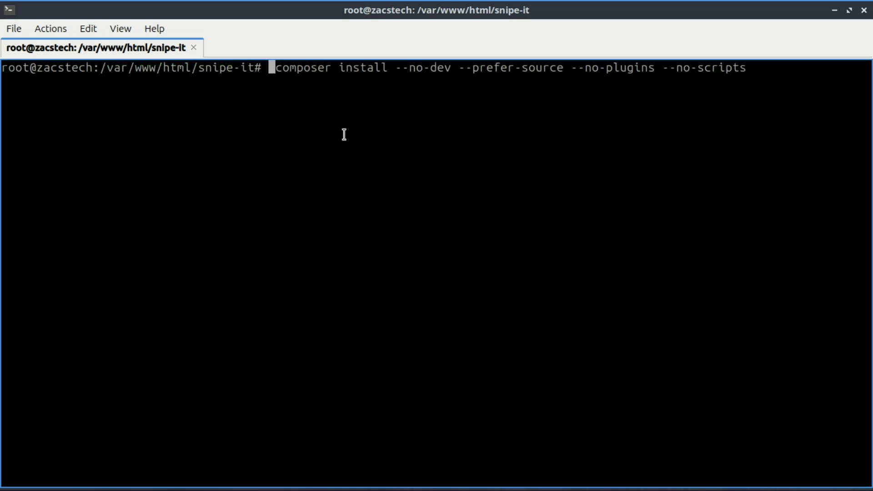
key(Right)
key(ctrl+Right)
key(ctrl+Right)
key(ctrl+Right)
key(ctrl+Right)
key(Right)
key(End)
key(Return)
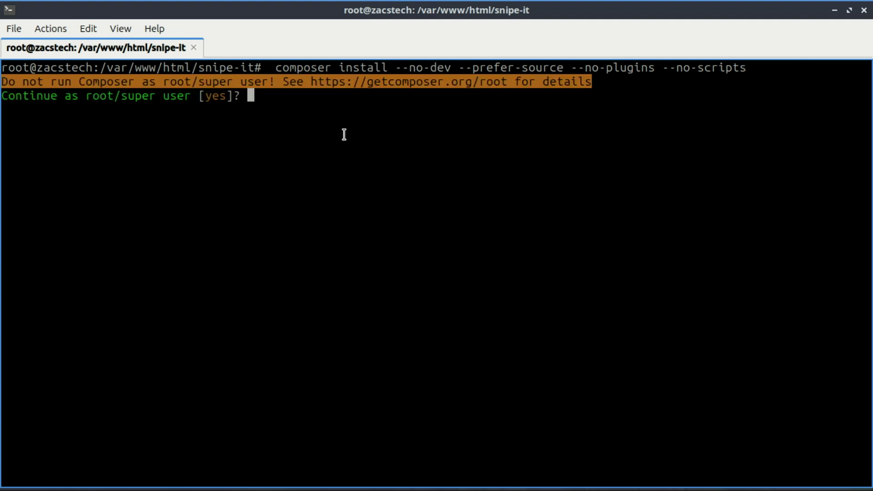
text(yes)
key(Return)
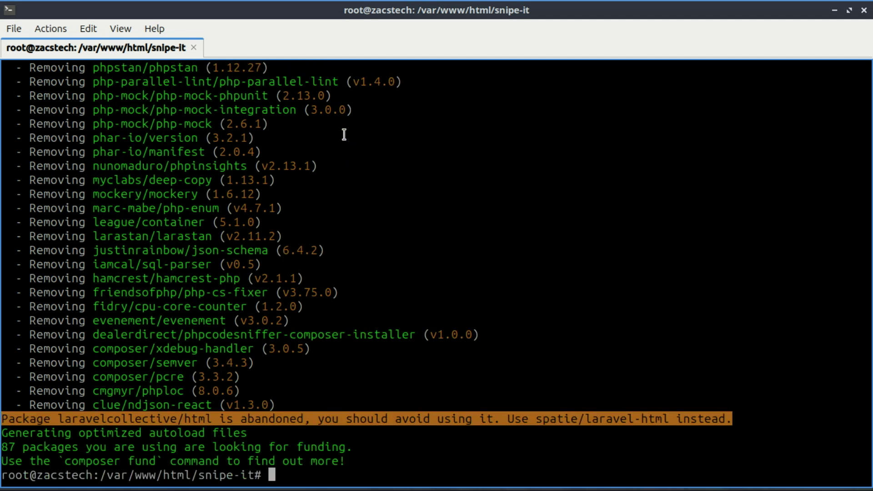
text(clear)
Generate the Snipe-IT key with php artisan key:generate, answering Yes for production
key(Return)
key(ctrl+shift+v)
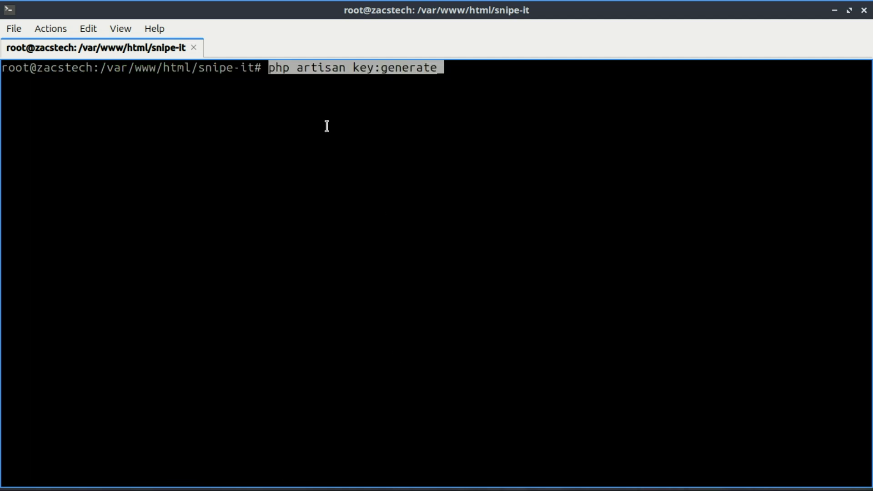
key(BackSpace)
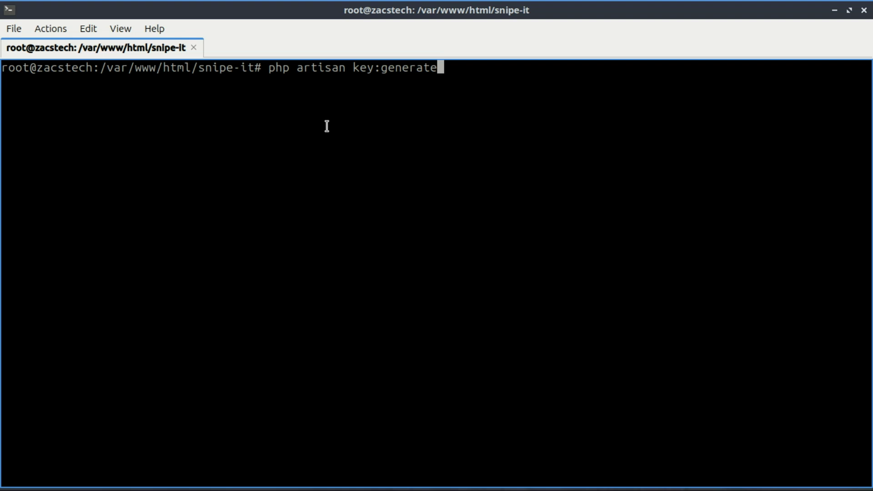
key(Return)
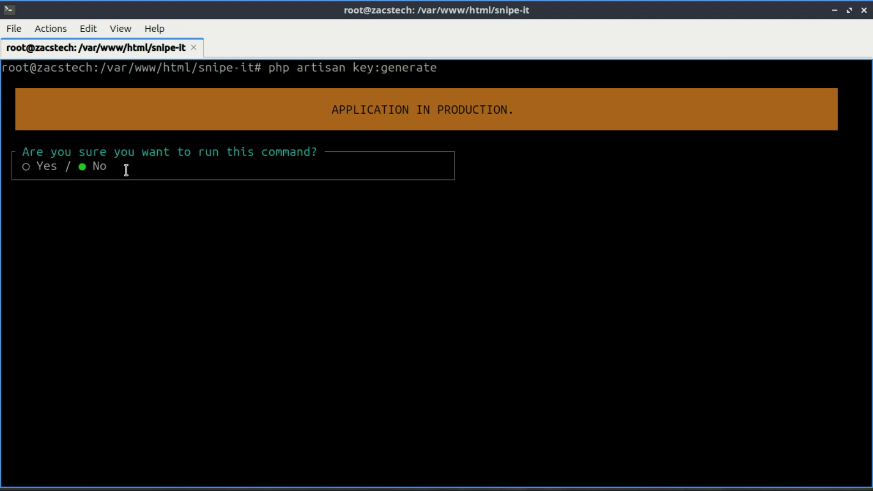
key(Left)
key(Return)
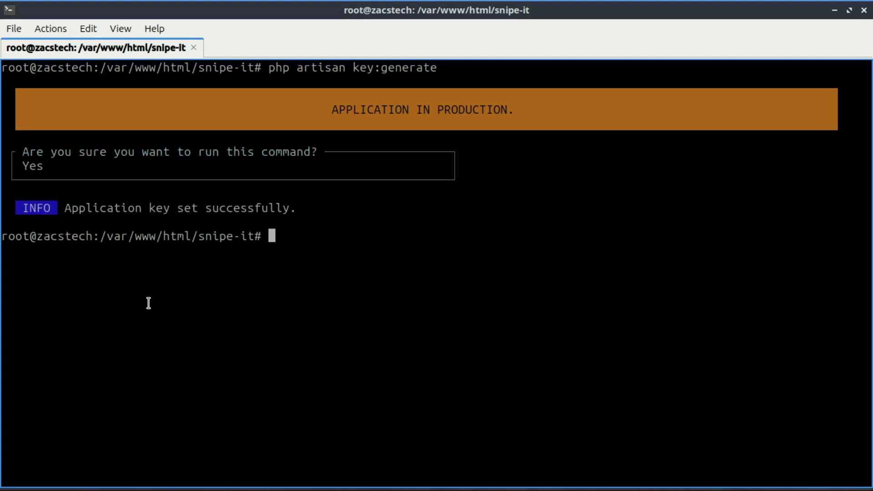
key(alt+Tab)
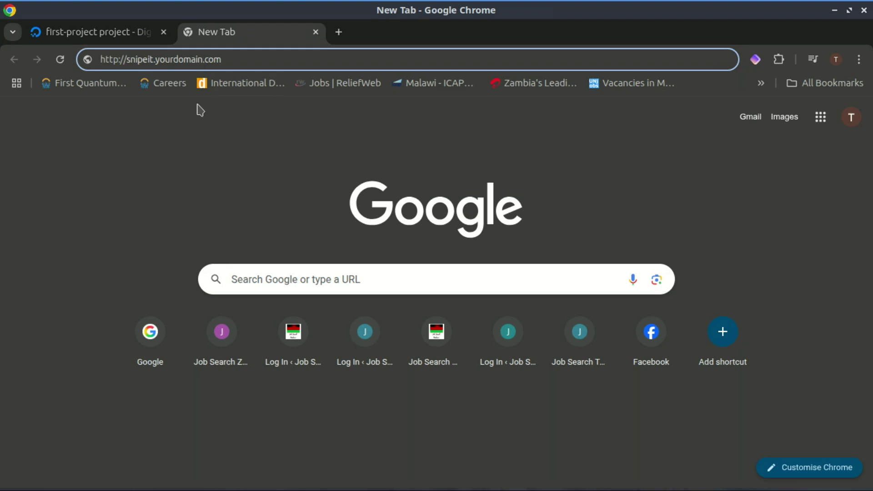
Change the address to snipeit.zacs-tech.com and load the site
key(BackSpace)
key(BackSpace)
key(BackSpace)
key(BackSpace)
key(BackSpace)
key(BackSpace)
key(BackSpace)
key(BackSpace)
key(BackSpace)
key(BackSpace)
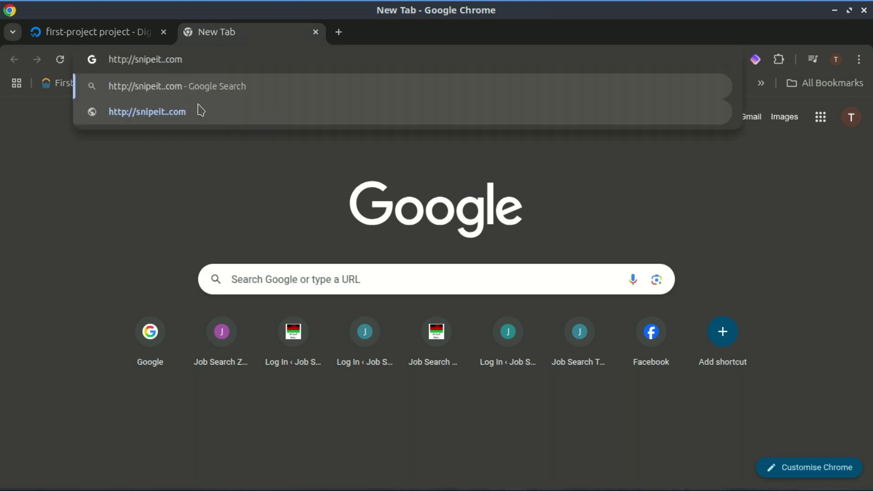
text(zacs-tech)
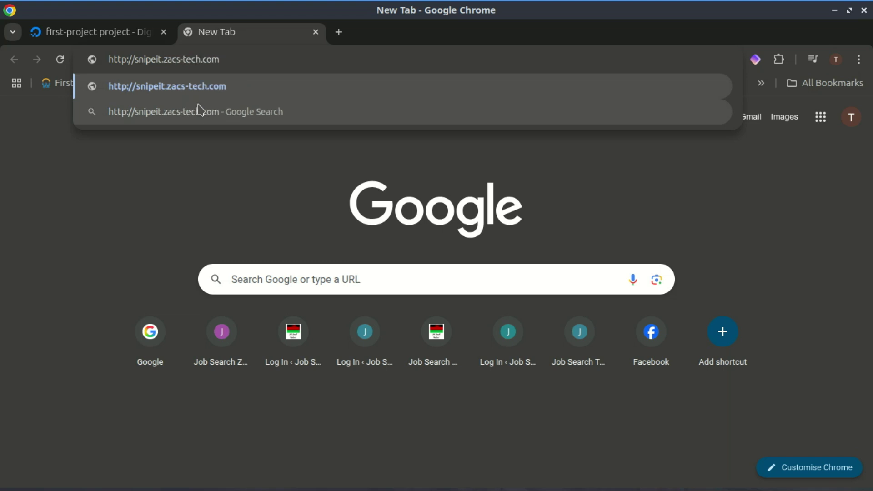
key(Return)
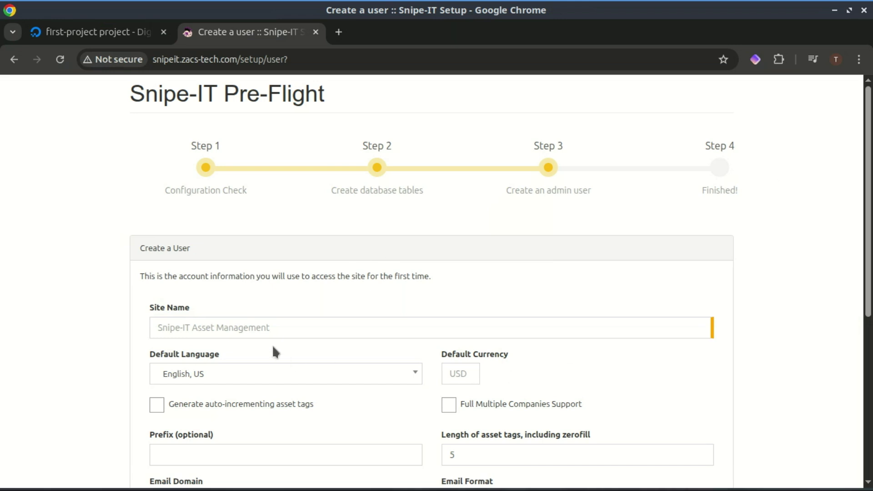
Set up site Zacstech with auto-incrementing asset tags, USD currency and admin Zack Johns, then save
click(262, 321)
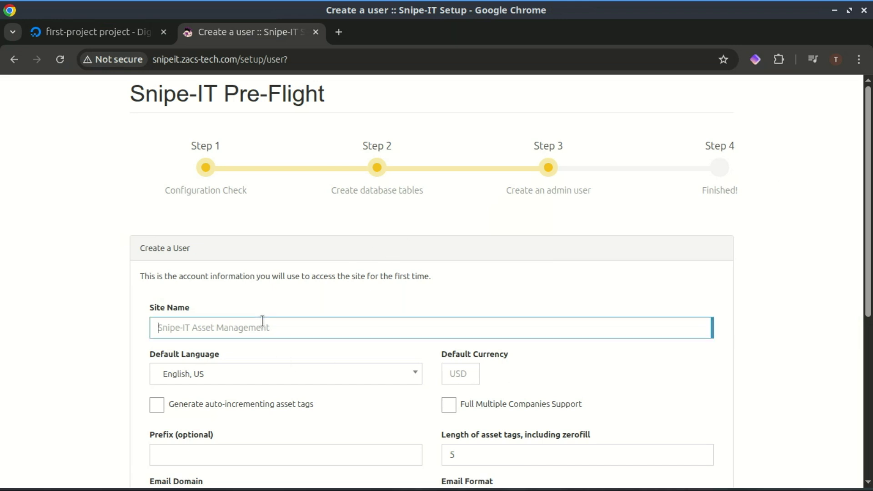
text(Z)
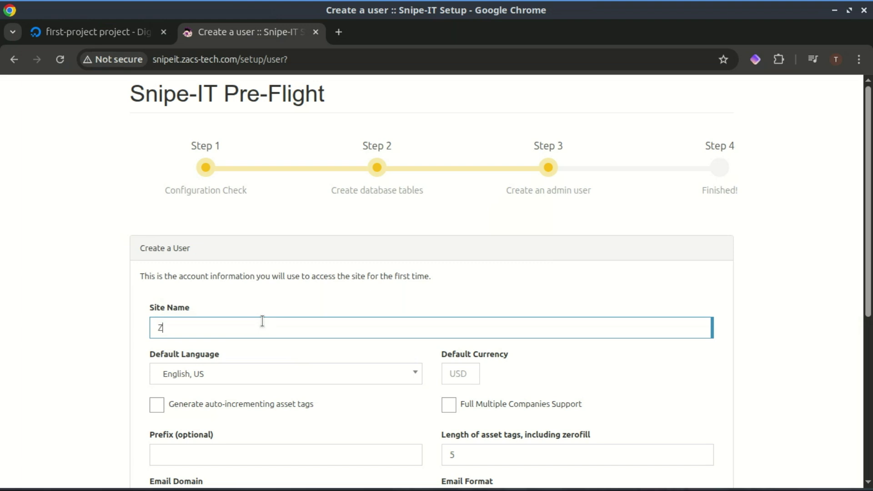
text(acste)
text(ch)
scroll(262, 321, down, 3)
scroll(436, 273, down, 1)
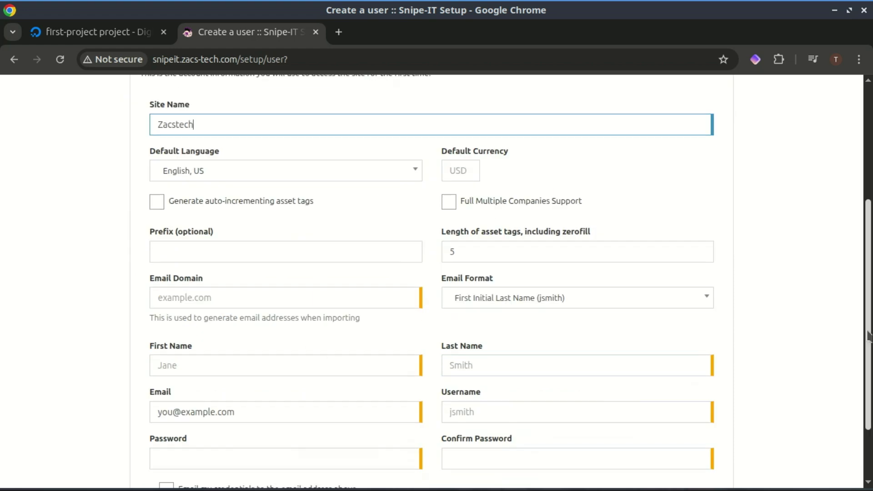
scroll(437, 274, down, 1)
click(157, 201)
click(467, 159)
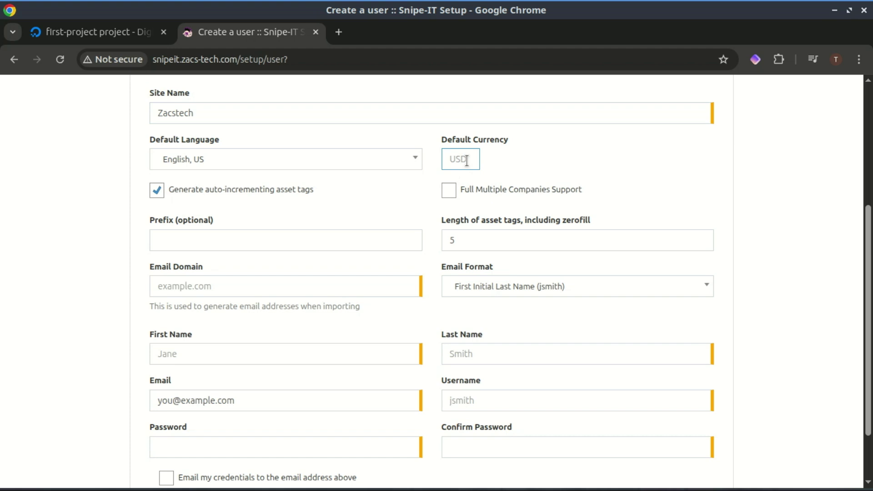
text(USD)
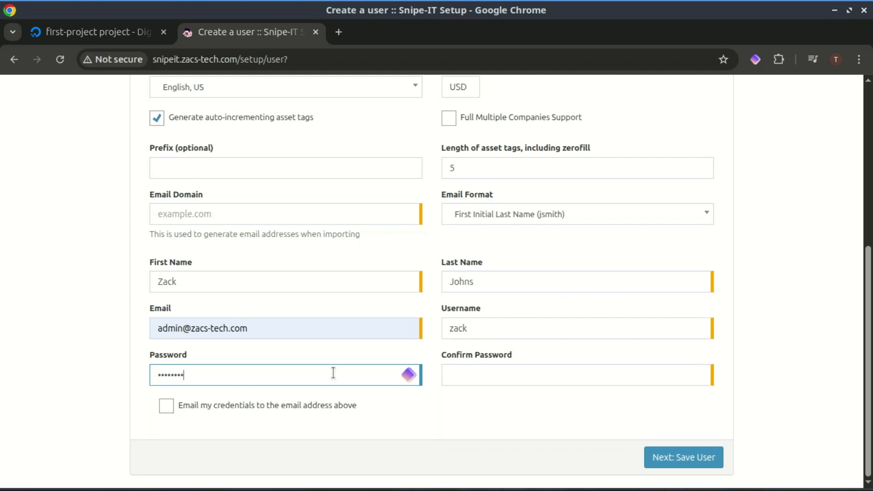
click(518, 376)
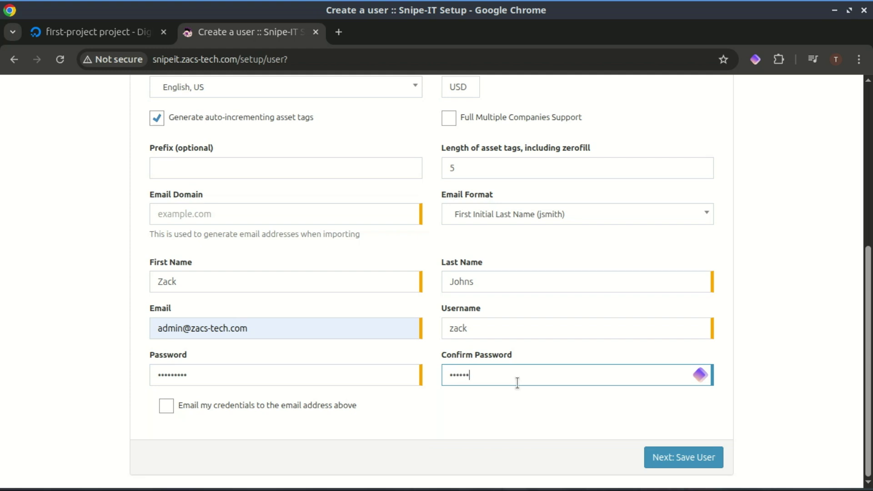
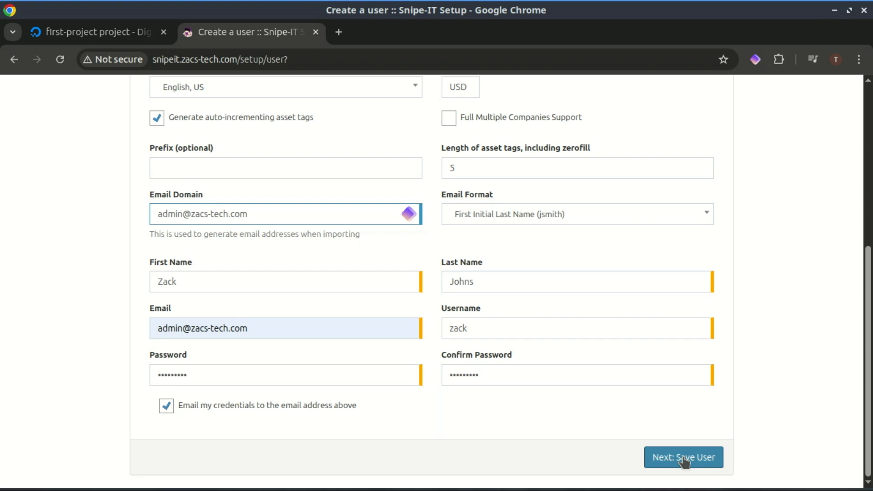
click(684, 461)
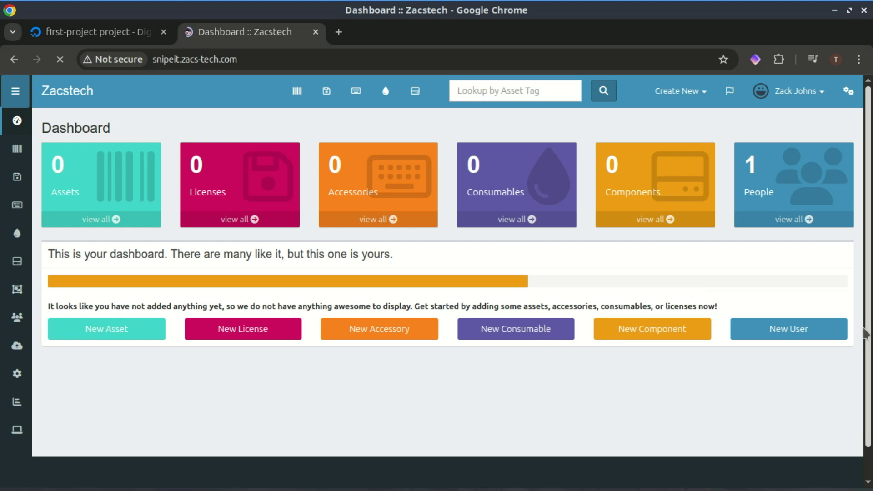
Open the admin account menu and expand the left sidebar to show section names
click(817, 94)
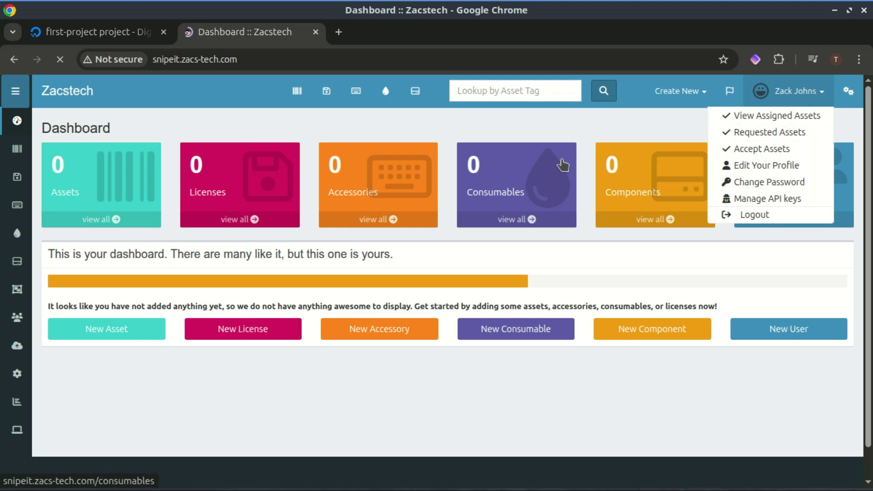
click(16, 91)
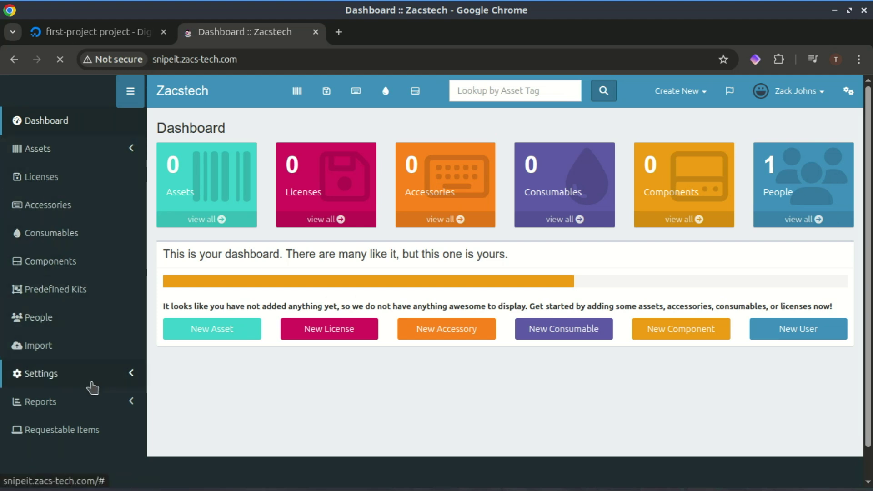
Install certbot and python3-certbot-nginx, then stage 'sudo certbot --nginx -d snipeit.zacs-tech.com'
key(alt+Tab)
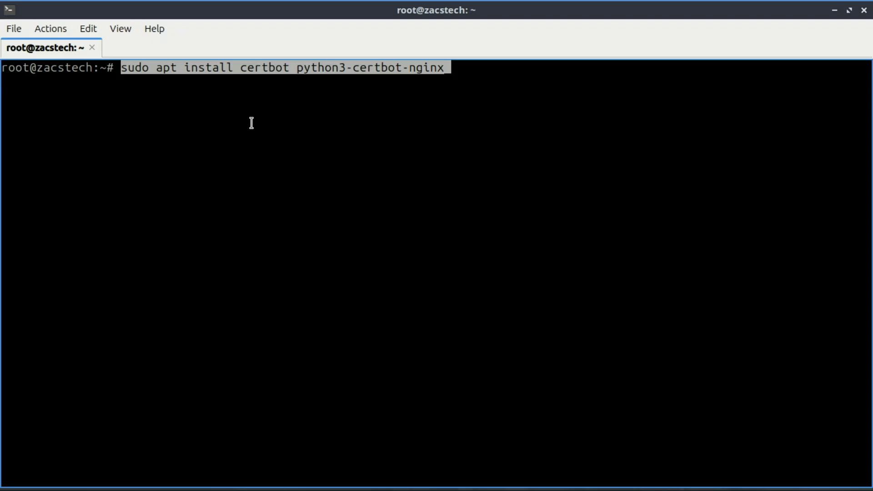
click(251, 123)
key(Return)
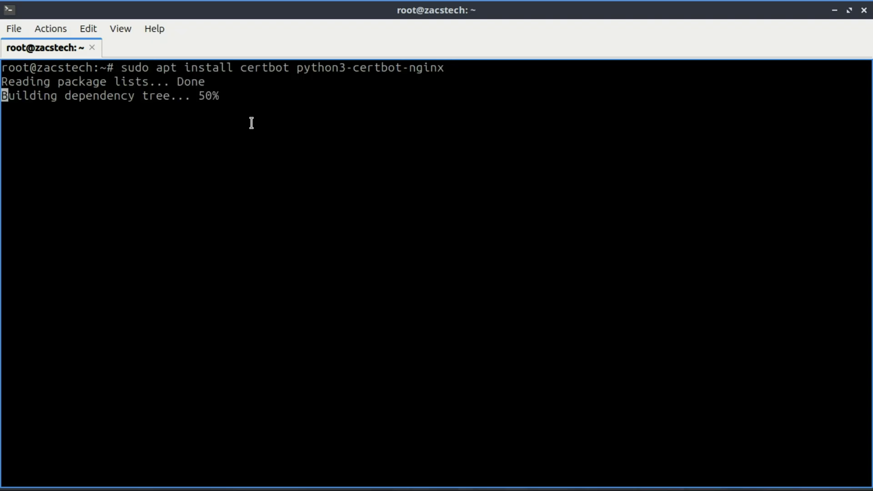
text(y)
key(Return)
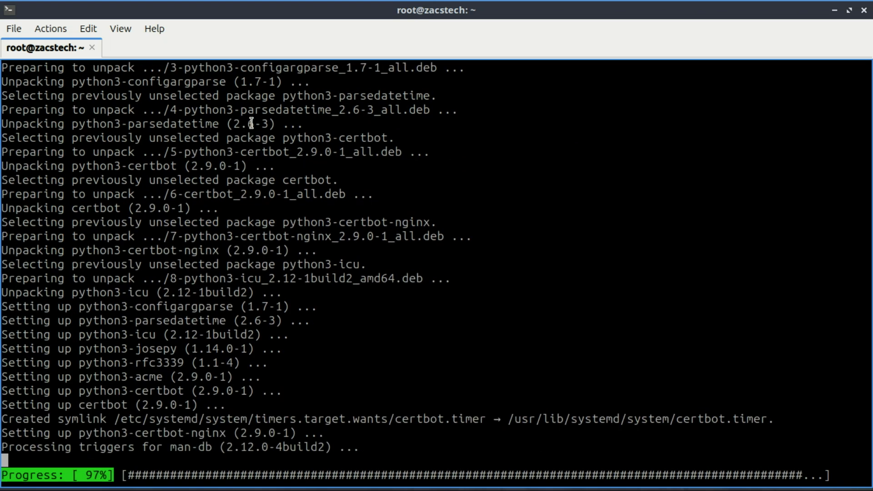
text(clear)
key(Return)
text(sudo certbot --nginx -d snipeit.zacs-tech.com)
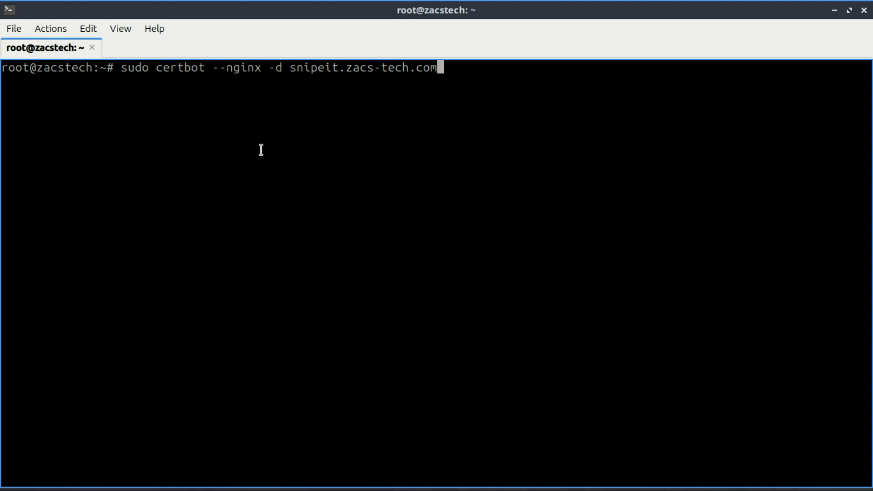
Run certbot for snipeit.zacs-tech.com, giving the contact email and accepting the terms and EFF prompt
key(Return)
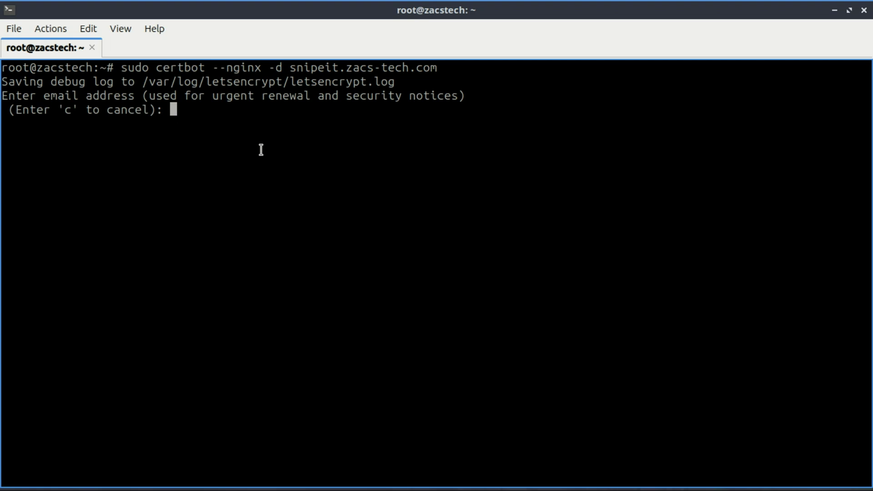
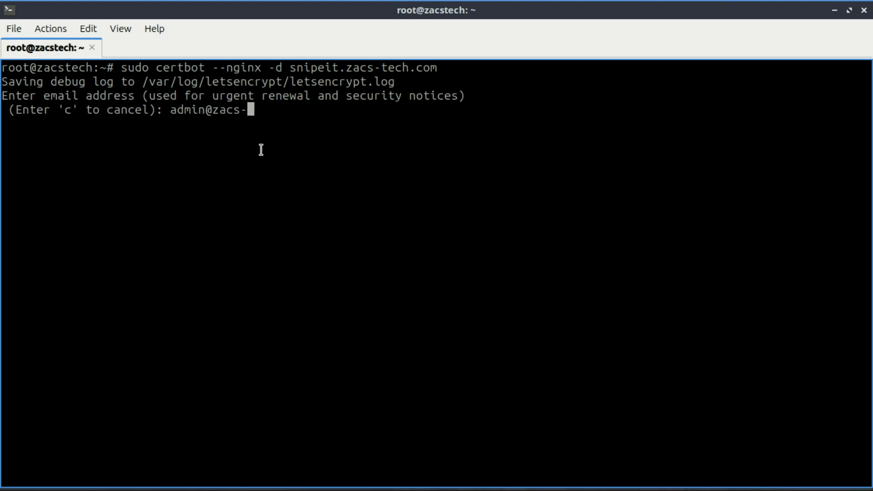
key(Return)
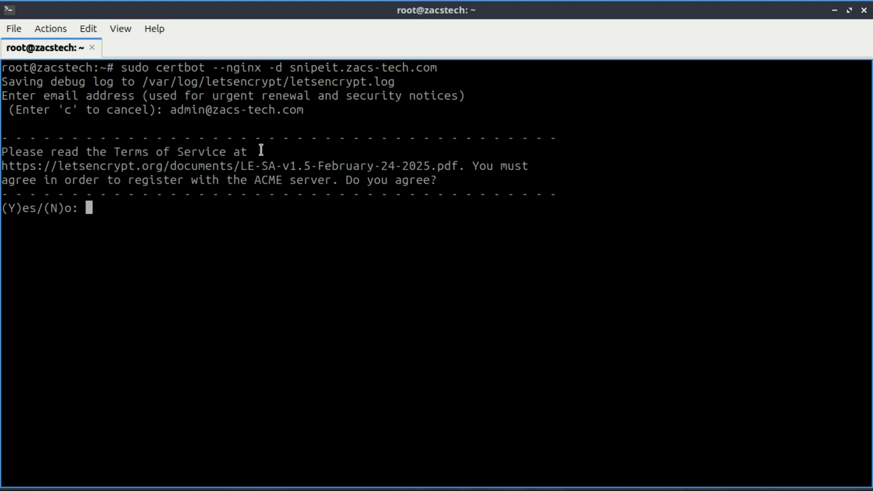
text(Y)
key(Return)
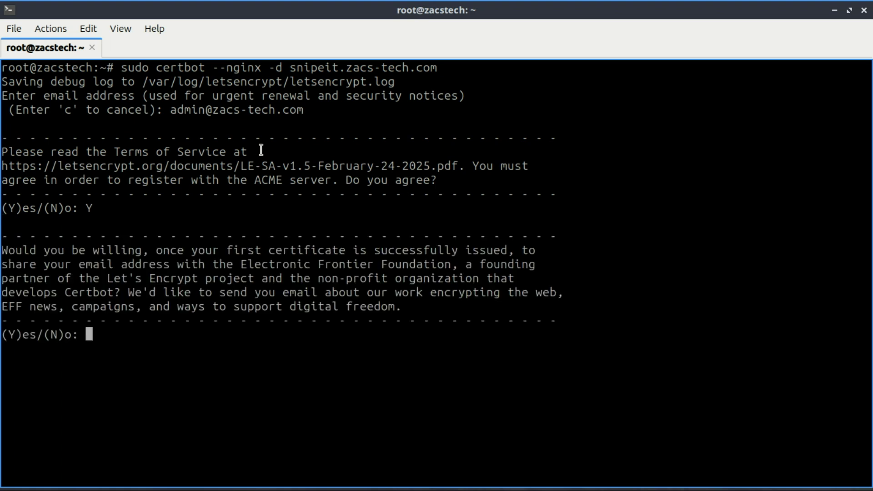
text(Y)
key(Return)
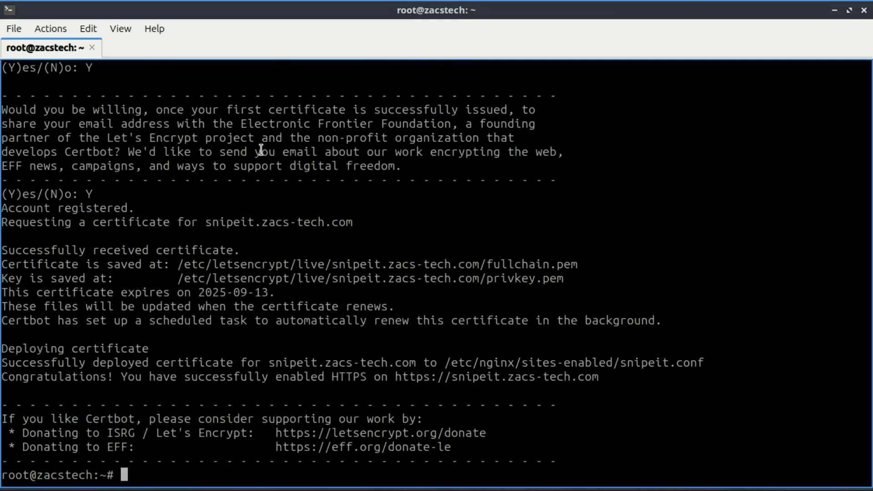
key(alt+Tab)
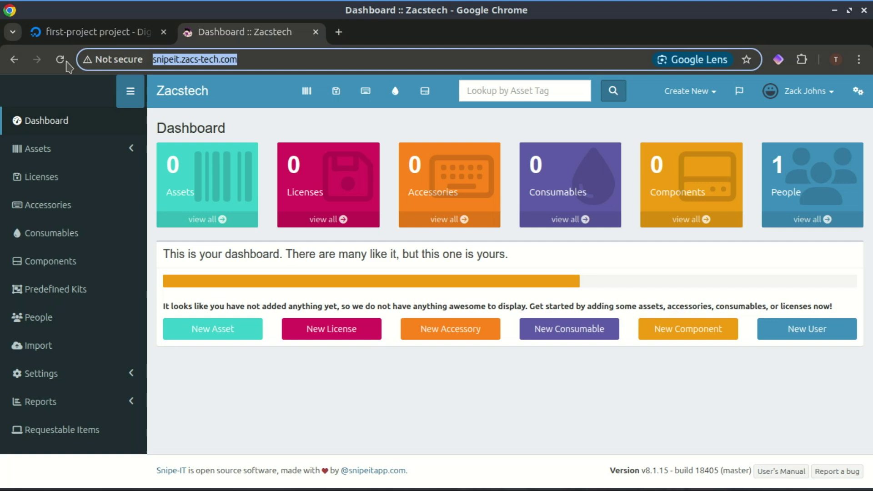
click(61, 59)
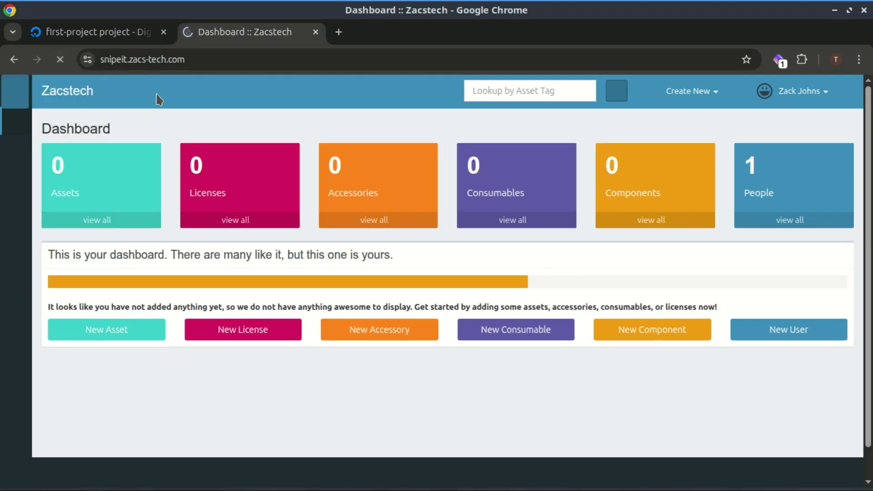
click(130, 58)
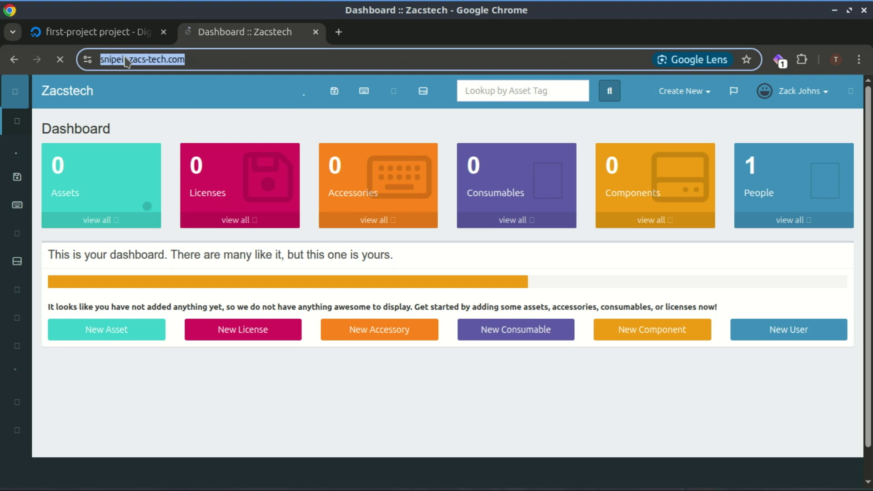